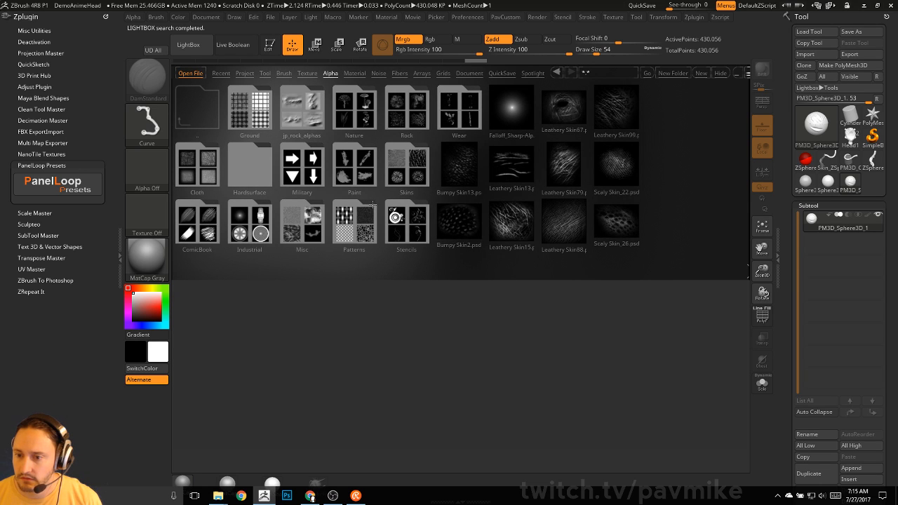
# Open the Vents folder inside the Hardsurface alpha library.
pyautogui.click(253, 165)
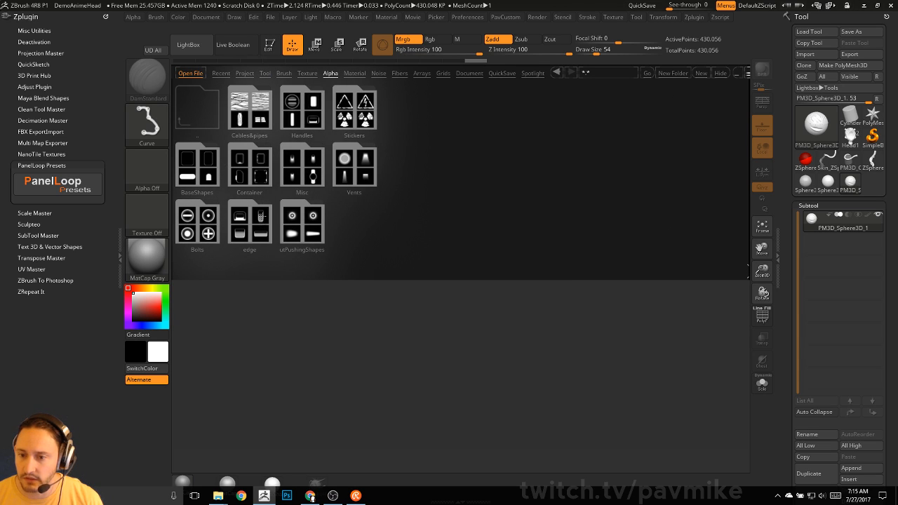
pyautogui.click(371, 172)
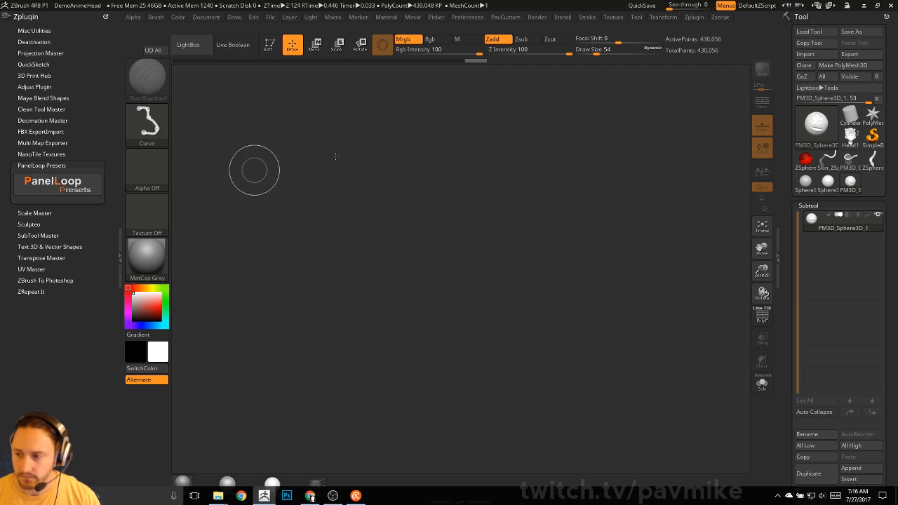
# Place a Sphere3D on the empty canvas and make it editable.
pyautogui.click(816, 126)
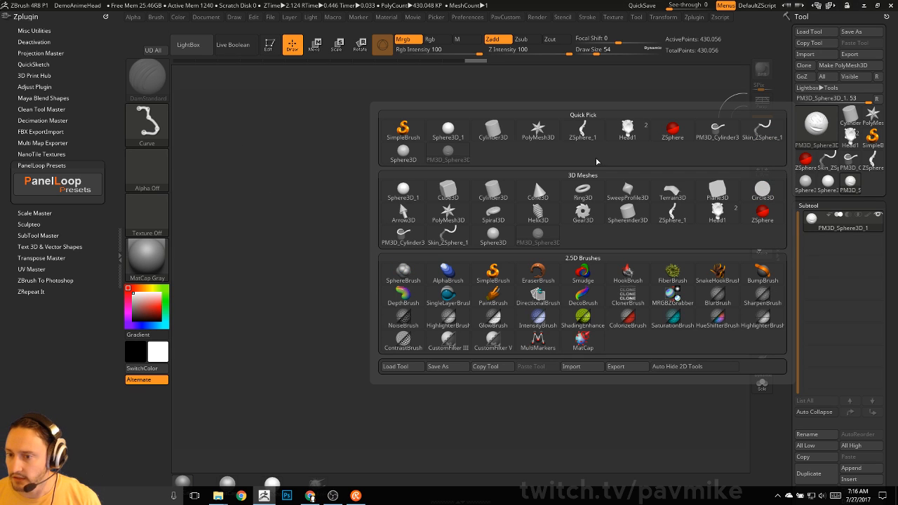
pyautogui.click(402, 149)
pyautogui.moveTo(384, 272); pyautogui.dragTo(327, 240)
pyautogui.click(270, 47)
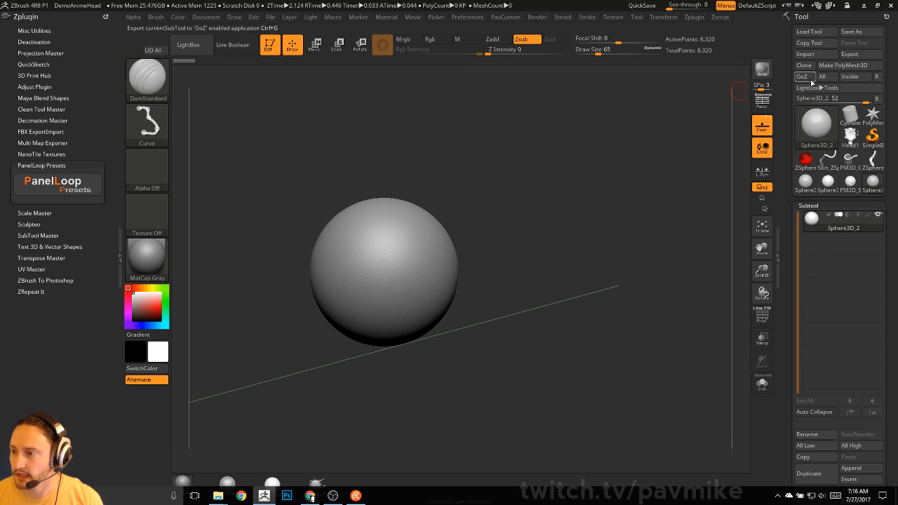
# Convert the sphere to a PolyMesh3D and subdivide it twice.
pyautogui.click(849, 64)
pyautogui.hotkey('ctrl', 'd')
pyautogui.hotkey('ctrl', 'd')
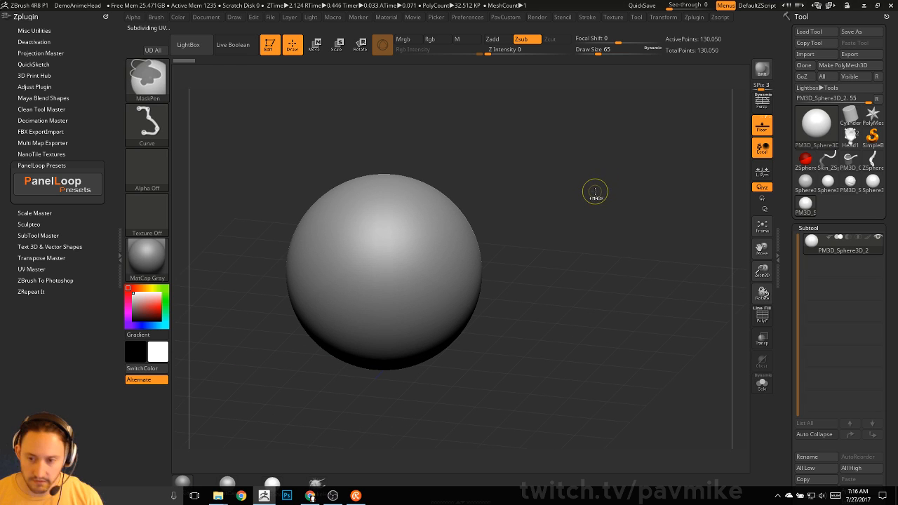
# Clone the Standard brush and give the copy the DragRect stroke and a Focal Shift of -100.
pyautogui.click(157, 92)
pyautogui.click(239, 336)
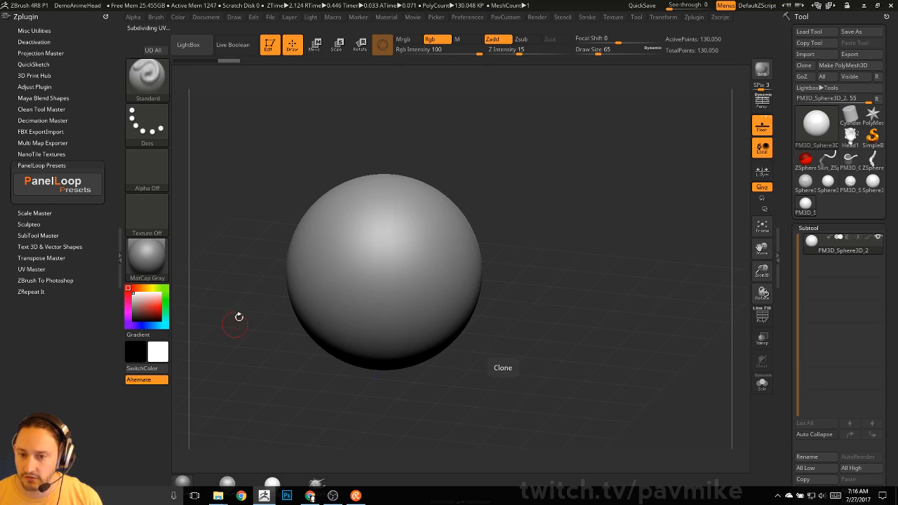
pyautogui.click(147, 125)
pyautogui.click(249, 132)
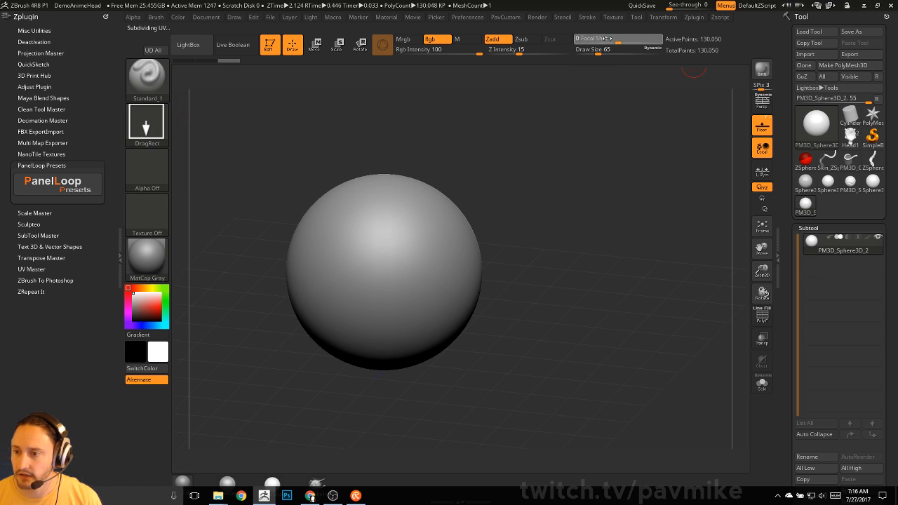
# Try stamping the testa alpha on the sphere, and undo the stamp.
pyautogui.click(149, 167)
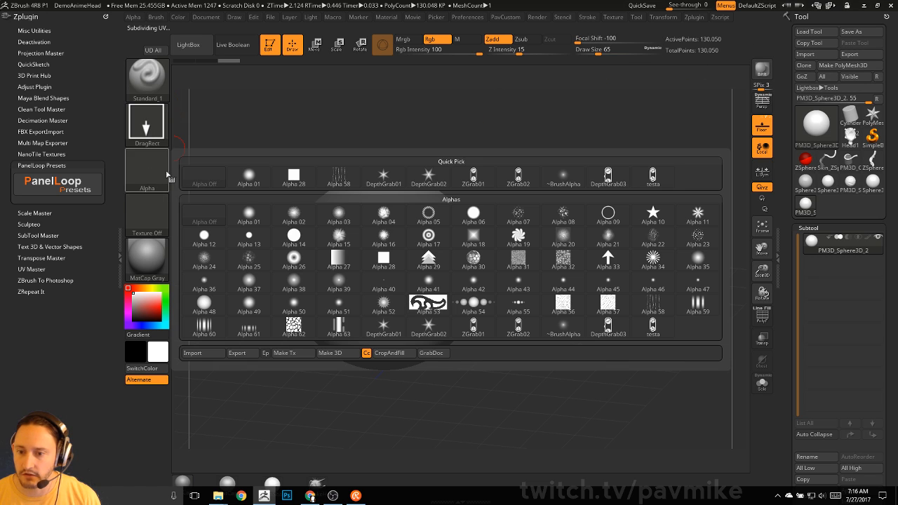
pyautogui.click(653, 176)
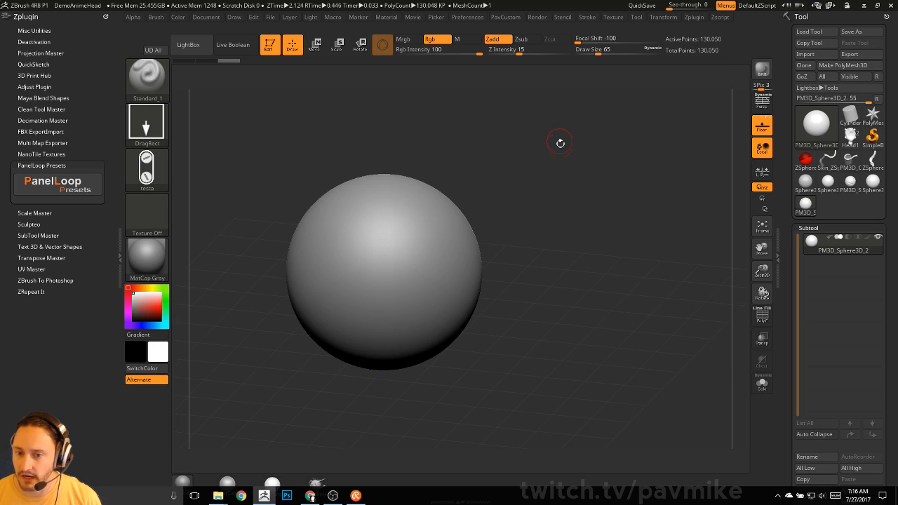
pyautogui.moveTo(397, 253); pyautogui.dragTo(539, 271)
pyautogui.hotkey('ctrl', 'z')
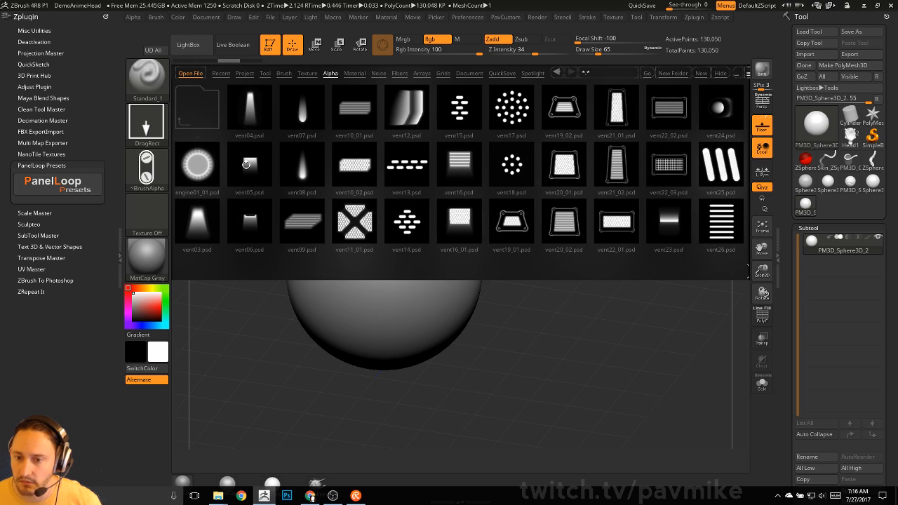
# Load the vent04 alpha from the library and stamp it twice side by side on the sphere's upper front.
pyautogui.doubleClick(246, 111)
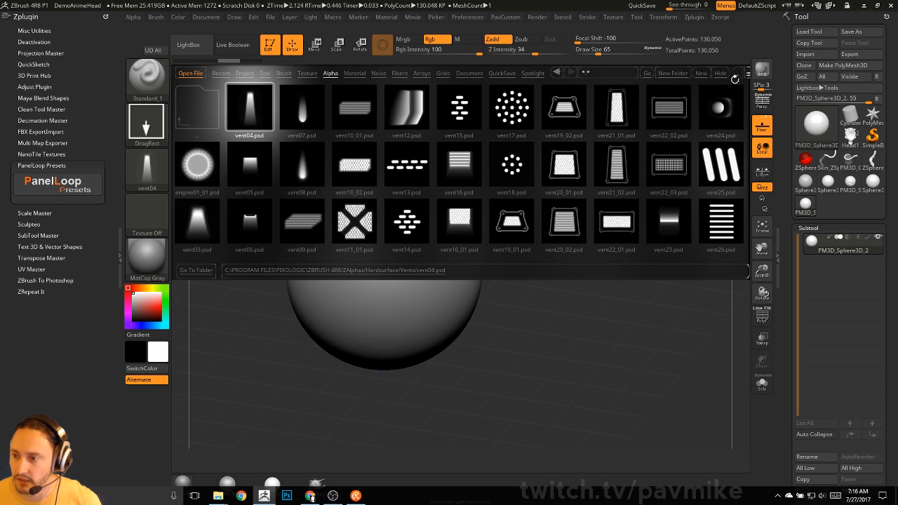
pyautogui.click(721, 74)
pyautogui.moveTo(370, 247); pyautogui.dragTo(365, 285)
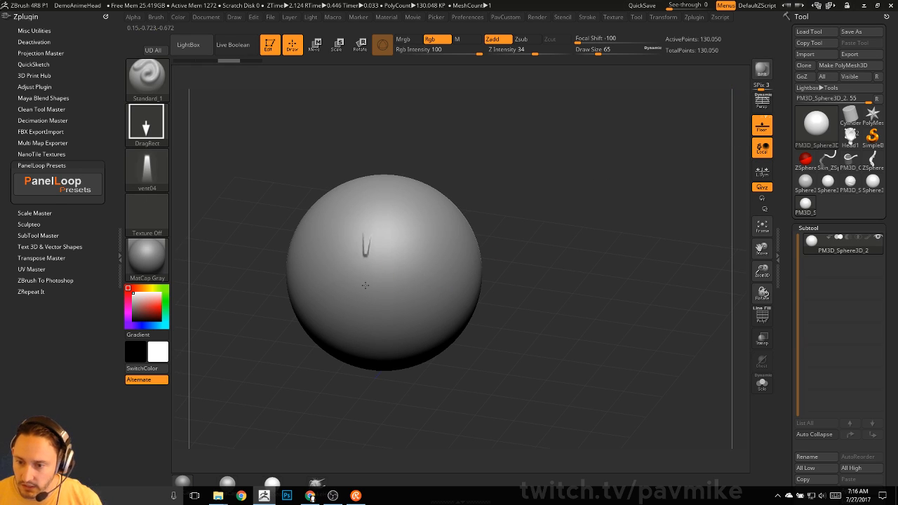
pyautogui.hotkey('ctrl', 'z')
pyautogui.moveTo(359, 249); pyautogui.dragTo(356, 299)
pyautogui.moveTo(399, 239); pyautogui.dragTo(415, 289)
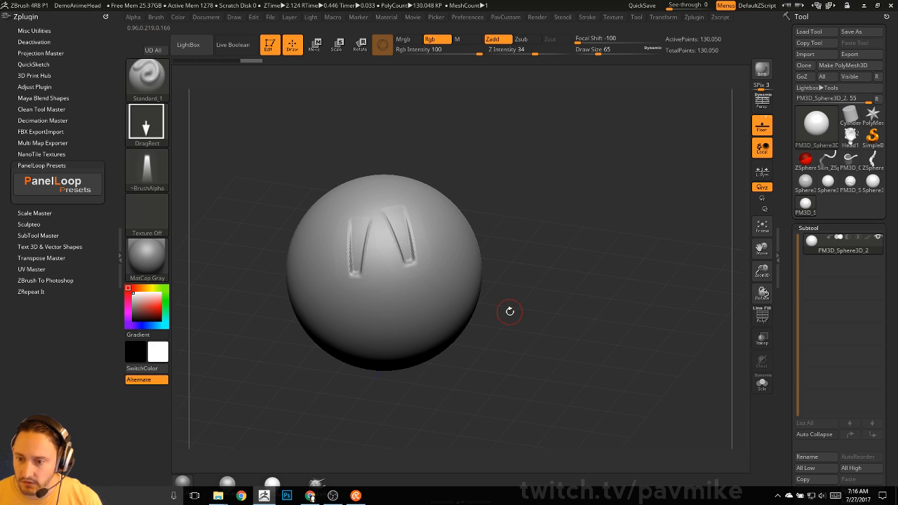
# Load the vent15 alpha from the library and stamp it twice on the sphere, below and beside the vent04 shapes.
pyautogui.click(149, 170)
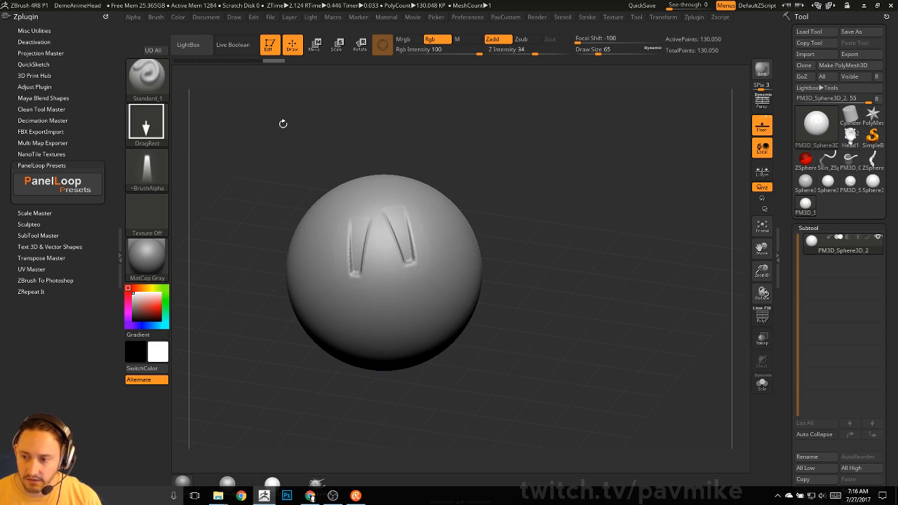
pyautogui.press(',')
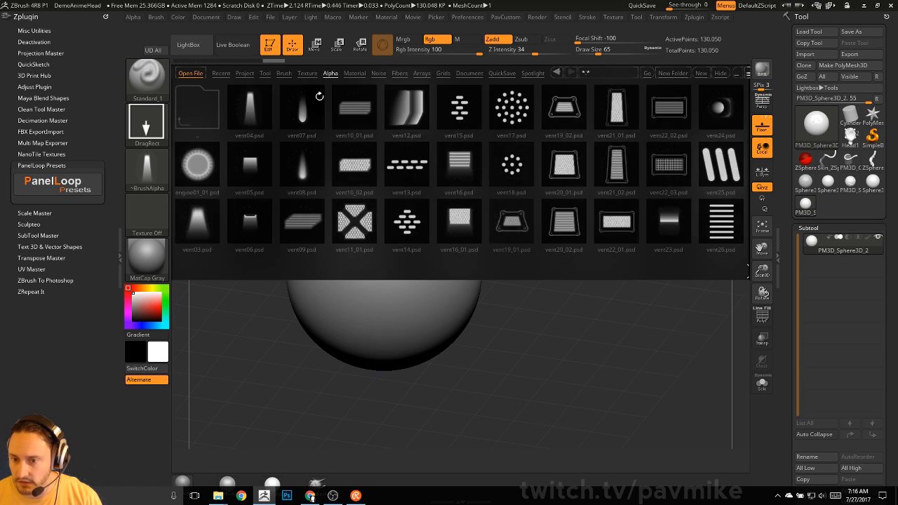
pyautogui.click(461, 116)
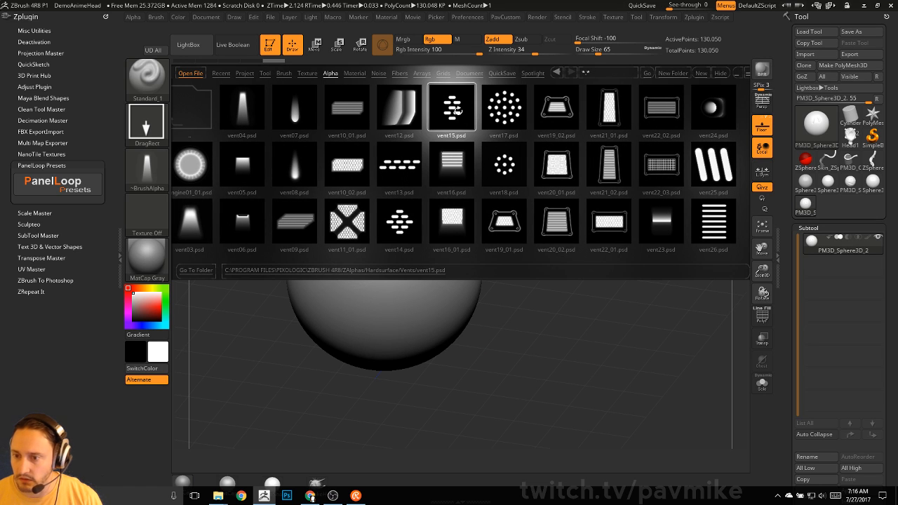
pyautogui.doubleClick(443, 105)
pyautogui.click(719, 74)
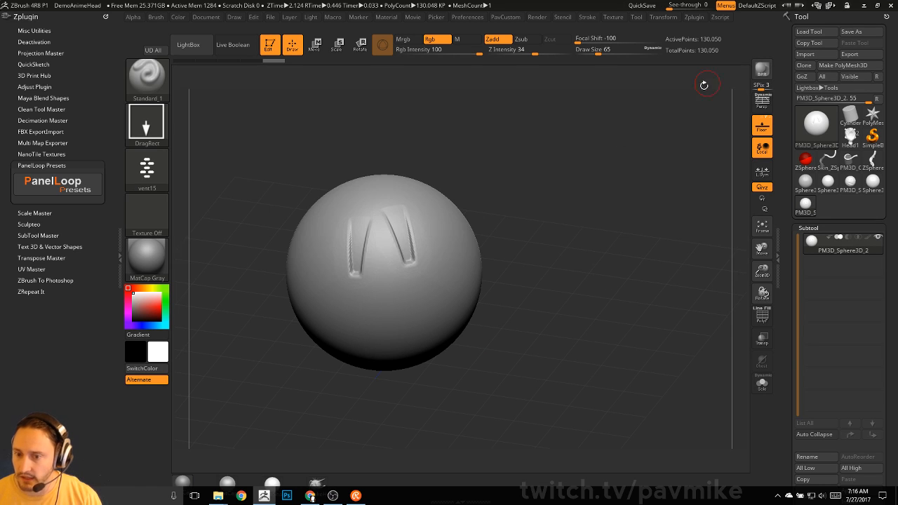
pyautogui.moveTo(379, 290); pyautogui.dragTo(387, 326)
pyautogui.moveTo(526, 270)
pyautogui.mouseDown()
pyautogui.moveTo(466, 265)
pyautogui.moveTo(472, 269)
pyautogui.mouseUp()
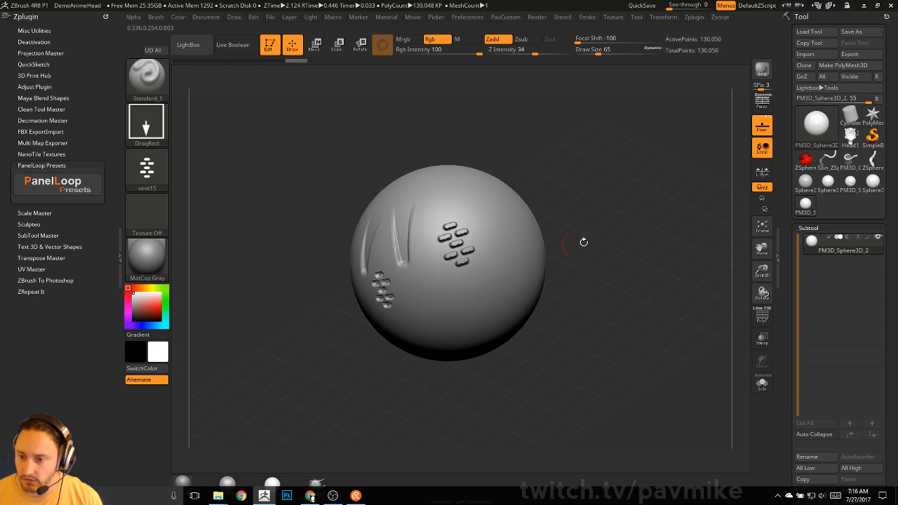
pyautogui.moveTo(566, 240)
pyautogui.mouseDown()
pyautogui.moveTo(583, 242)
pyautogui.moveTo(593, 270)
pyautogui.mouseUp()
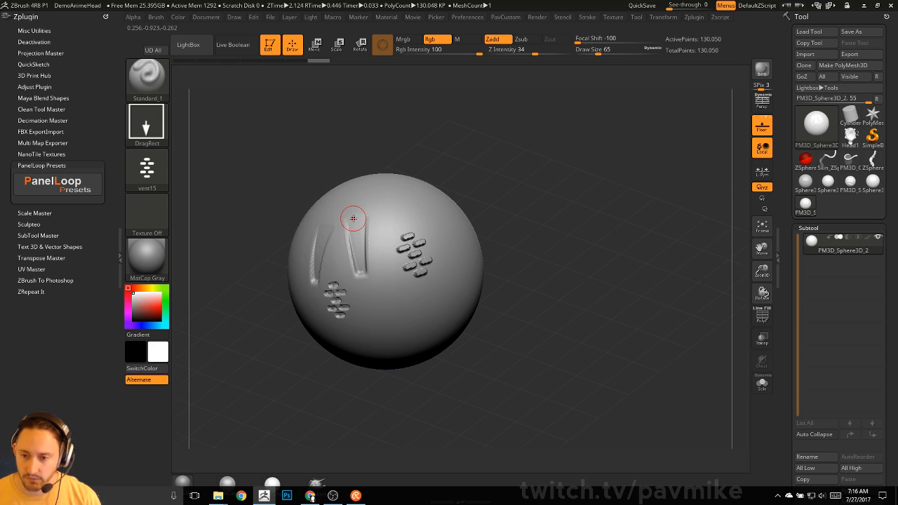
# Stamp Rivet04 with the ChiselRect brush on the sphere's side, once as a deep recess and once as a raised form.
pyautogui.press('b')
pyautogui.press('c')
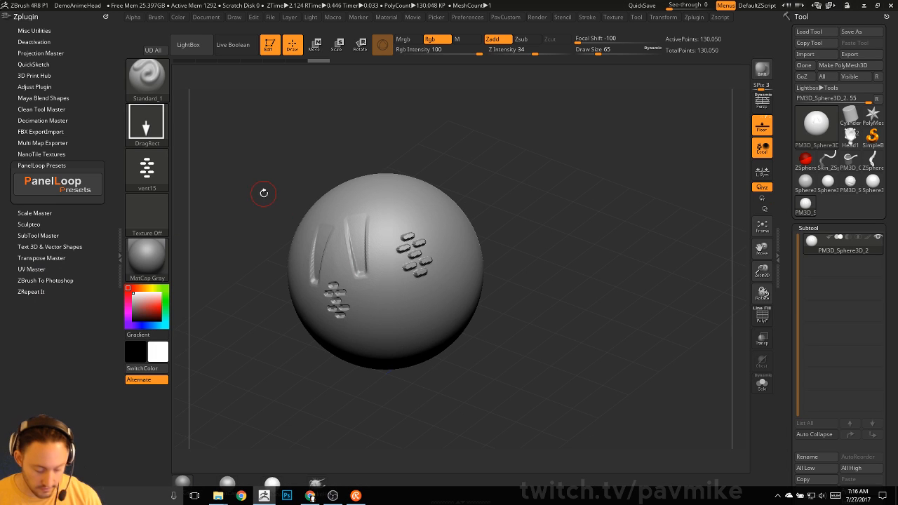
pyautogui.press('b')
pyautogui.press('c')
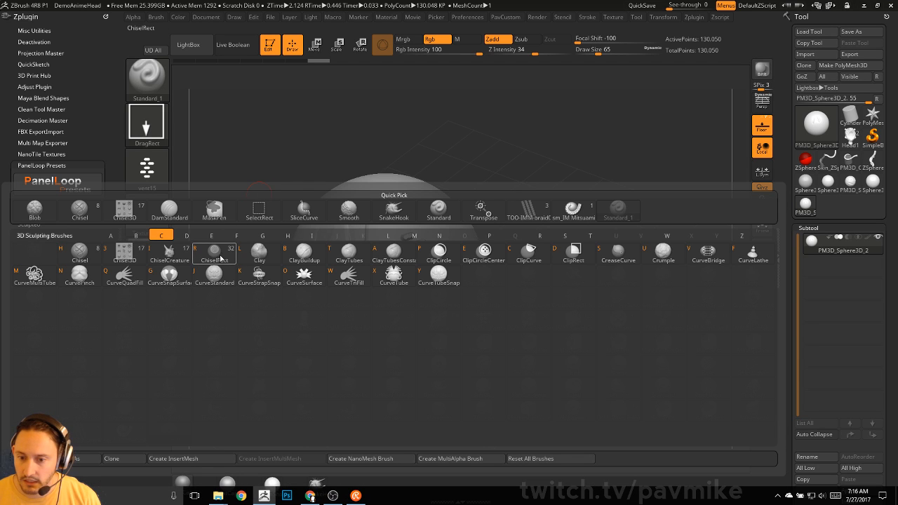
pyautogui.press('r')
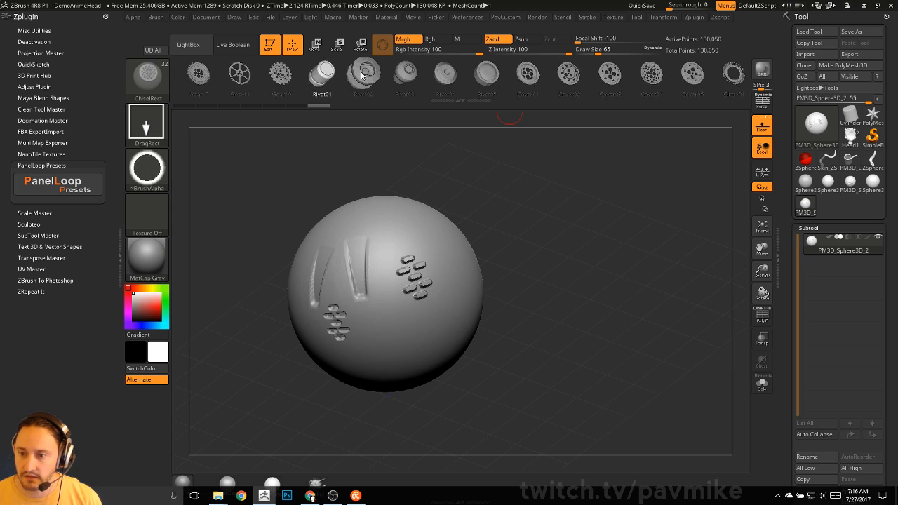
pyautogui.click(401, 75)
pyautogui.click(444, 75)
pyautogui.click(518, 75)
pyautogui.click(320, 75)
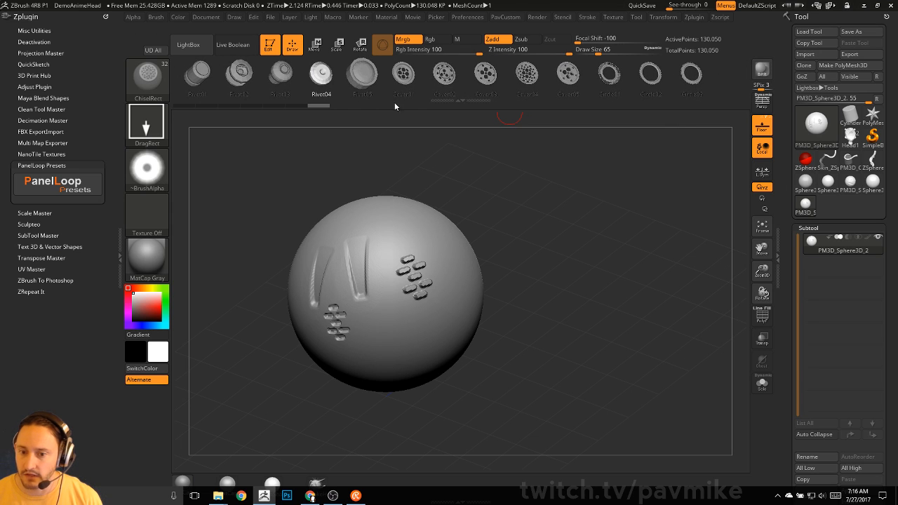
pyautogui.moveTo(541, 211); pyautogui.dragTo(552, 232)
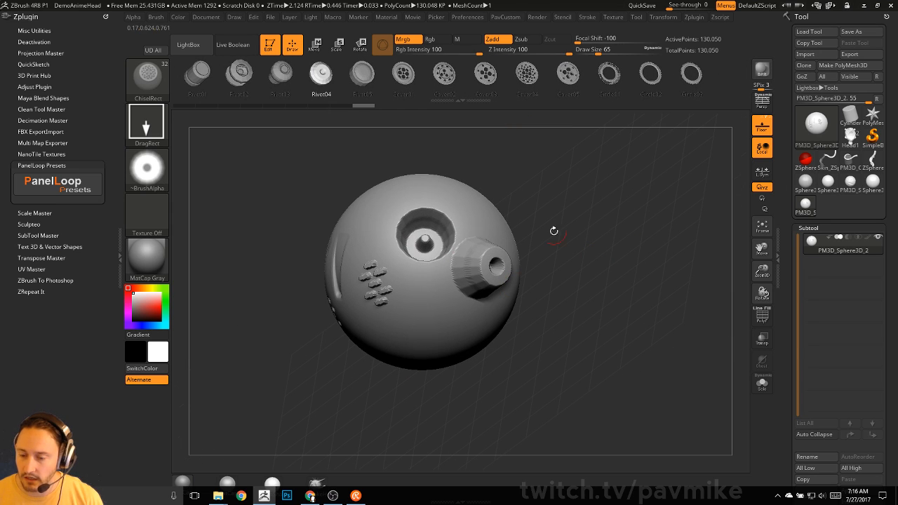
# Stamp Rivet01 above the raised rivet and Gear18 on the sphere's upper front with the ChiselRect brush.
pyautogui.moveTo(362, 76); pyautogui.dragTo(317, 76)
pyautogui.click(440, 75)
pyautogui.moveTo(472, 215); pyautogui.dragTo(486, 230)
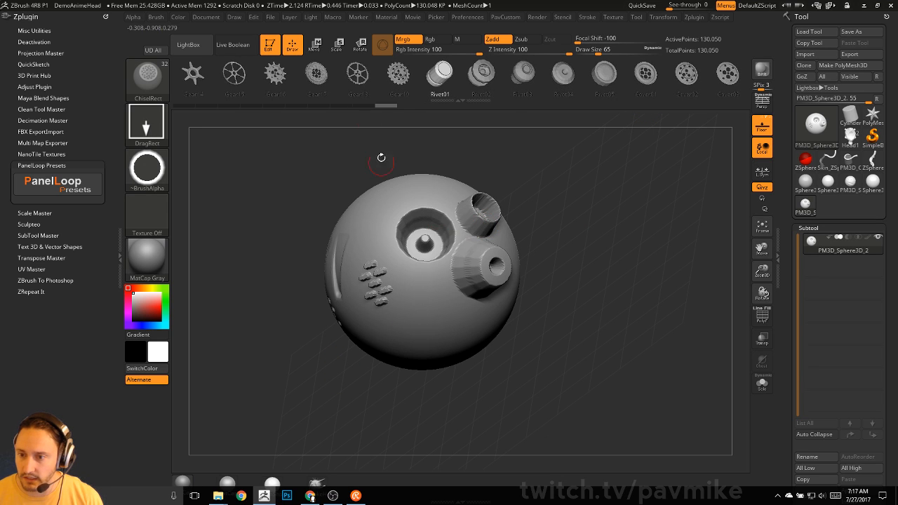
pyautogui.click(357, 74)
pyautogui.moveTo(383, 197); pyautogui.dragTo(394, 209)
pyautogui.moveTo(548, 209); pyautogui.dragTo(620, 250)
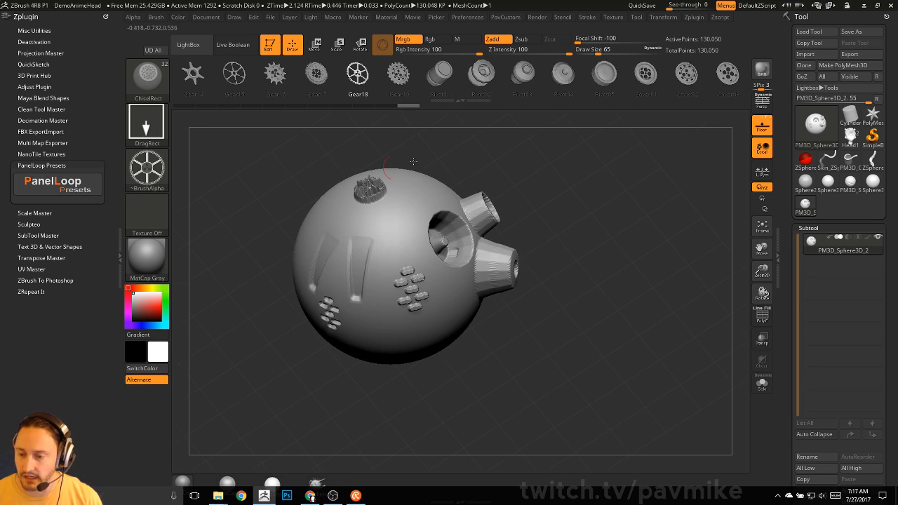
# Undo all the vent, rivet and gear stamps to get back to the smooth sphere.
pyautogui.hotkey('ctrl', 'z')
pyautogui.hotkey('ctrl', 'z')
pyautogui.hotkey('ctrl', 'z')
pyautogui.hotkey('ctrl', 'z')
pyautogui.hotkey('ctrl', 'z')
pyautogui.hotkey('ctrl', 'z')
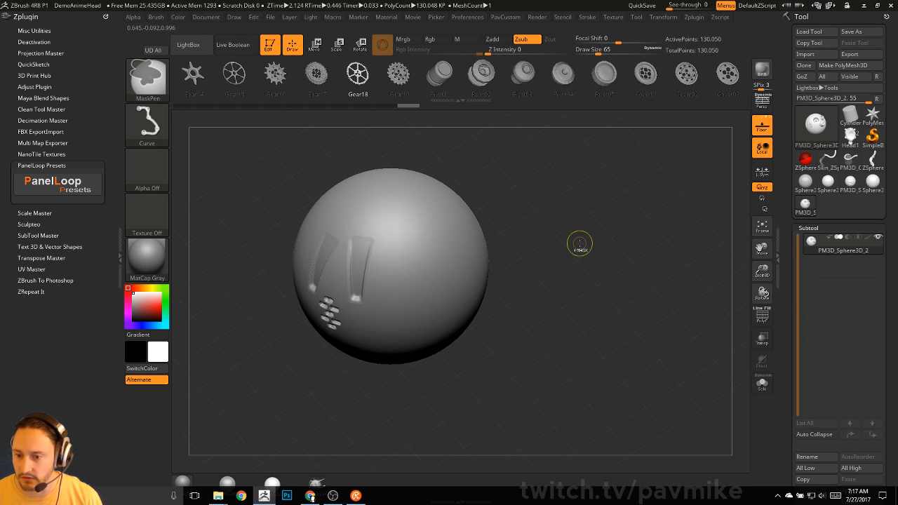
# Dock the Alpha palette in place of the Zplugin palette and reset its alpha thumbnails.
pyautogui.click(107, 17)
pyautogui.click(132, 18)
pyautogui.moveTo(129, 27); pyautogui.dragTo(102, 41)
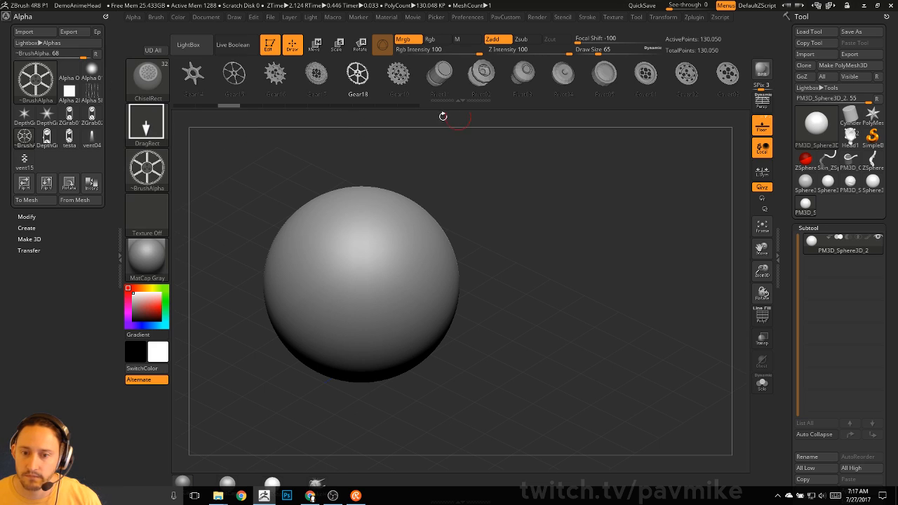
pyautogui.click(95, 54)
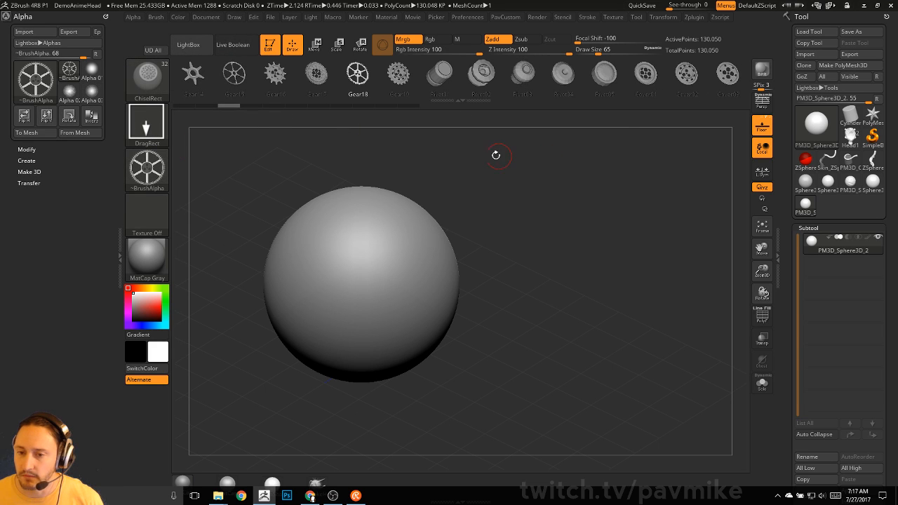
# Clone the ChiselRect brush and delete the copy's embedded rivet, gear and cover shapes one after another.
pyautogui.click(148, 80)
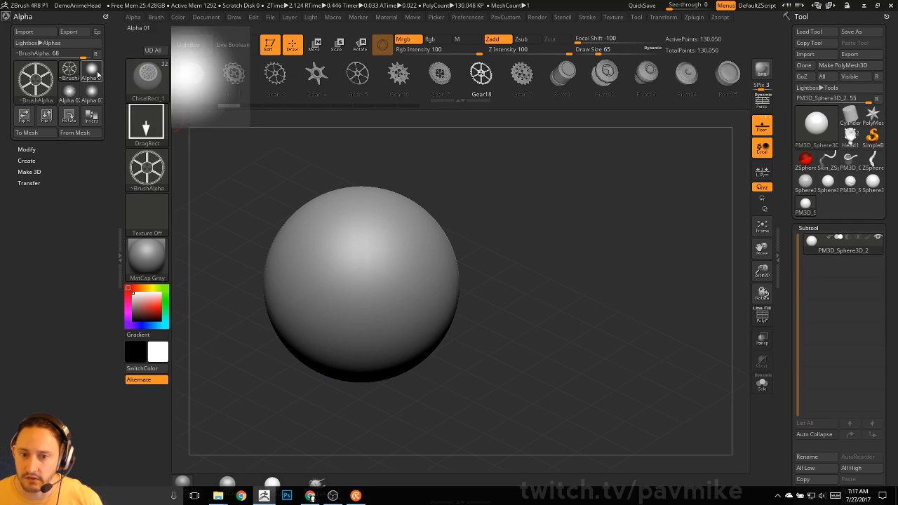
pyautogui.click(156, 16)
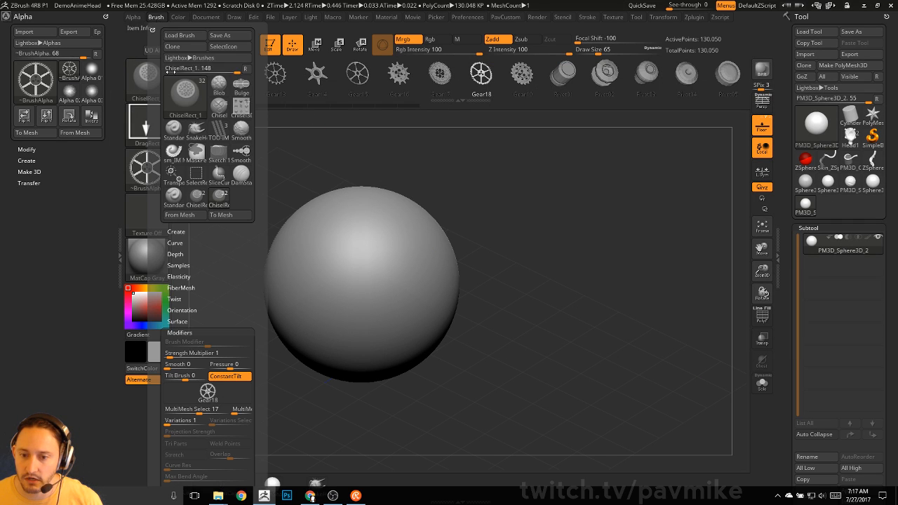
pyautogui.click(175, 232)
pyautogui.click(224, 321)
pyautogui.click(224, 321)
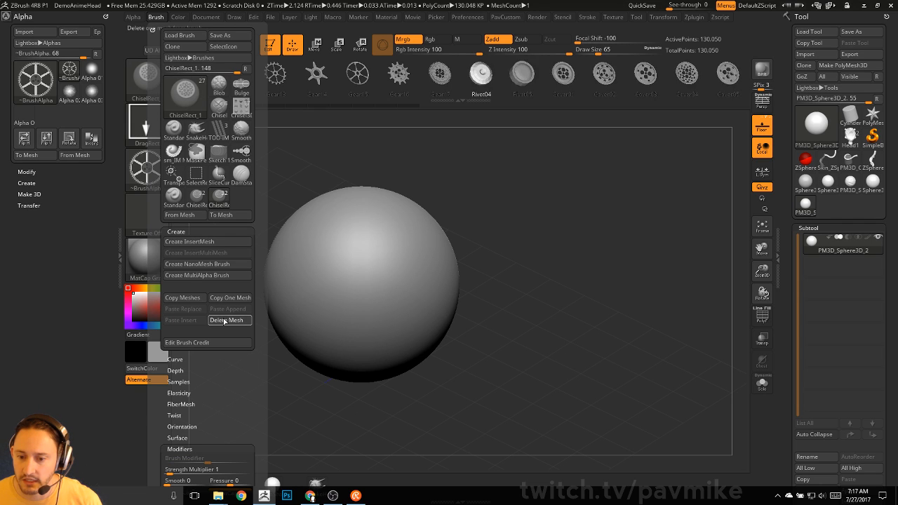
pyautogui.click(225, 321)
pyautogui.click(224, 321)
pyautogui.click(225, 321)
pyautogui.click(224, 321)
pyautogui.click(225, 321)
pyautogui.click(224, 321)
pyautogui.click(225, 320)
pyautogui.click(225, 320)
pyautogui.click(224, 321)
pyautogui.click(224, 321)
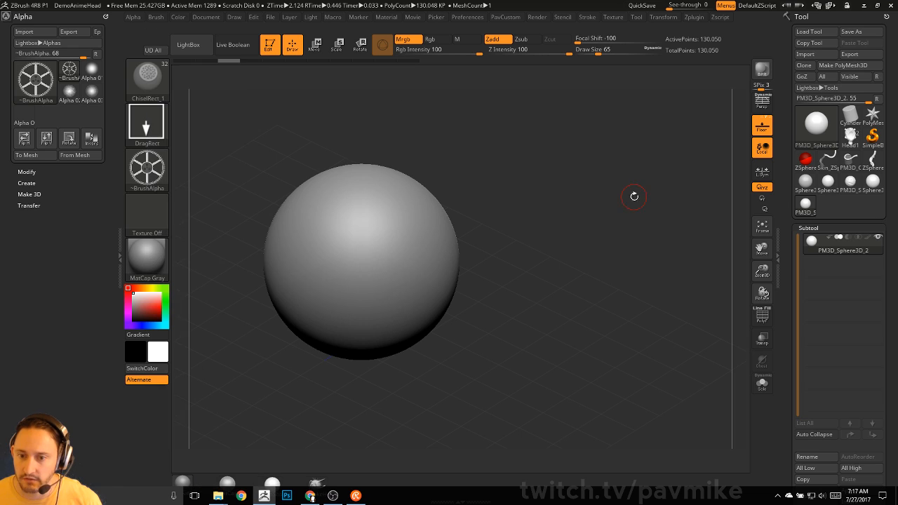
# Leave edit mode and clear the sphere from the canvas.
pyautogui.keyDown('alt'); pyautogui.moveTo(568, 162); pyautogui.dragTo(597, 192); pyautogui.keyUp('alt')
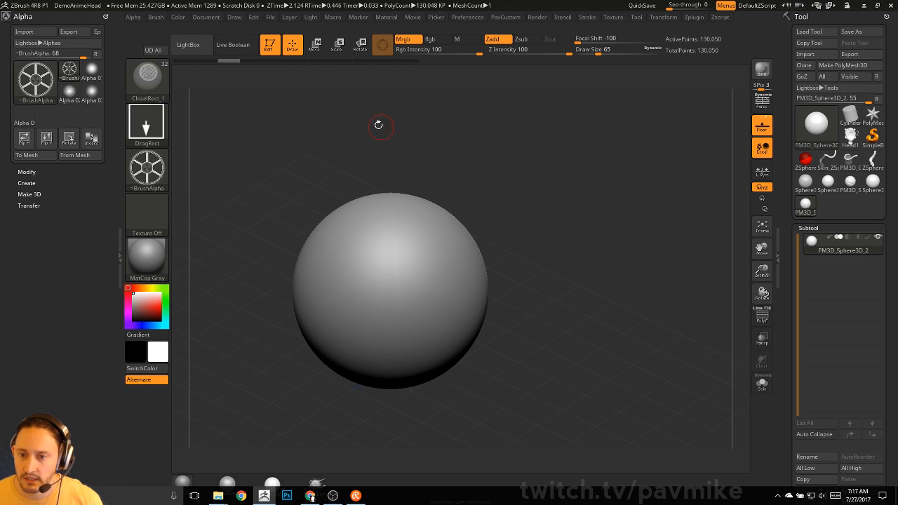
pyautogui.click(277, 53)
pyautogui.hotkey('ctrl', 'n')
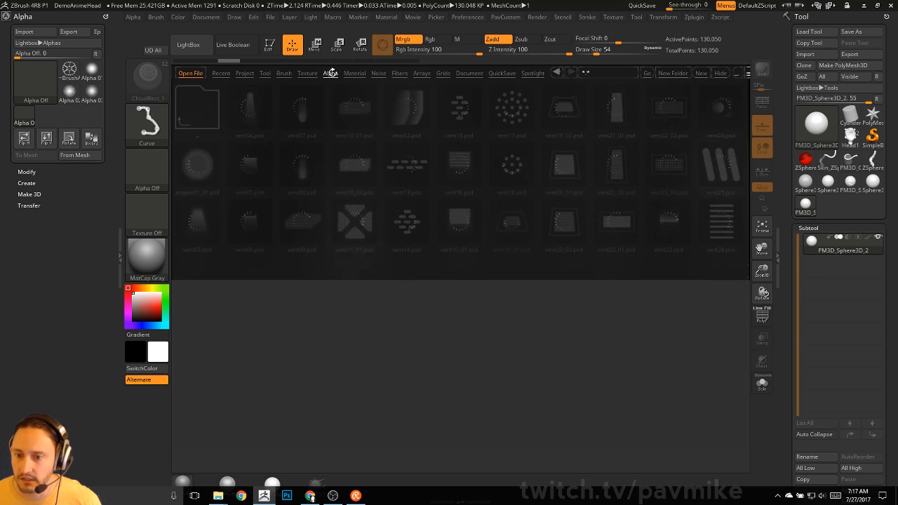
# Load the hard-surface alphas engine01_01, vent03 through vent09 and vent10_01 from the Vents folder into the alpha inventory, closing LightBox when done.
pyautogui.doubleClick(196, 166)
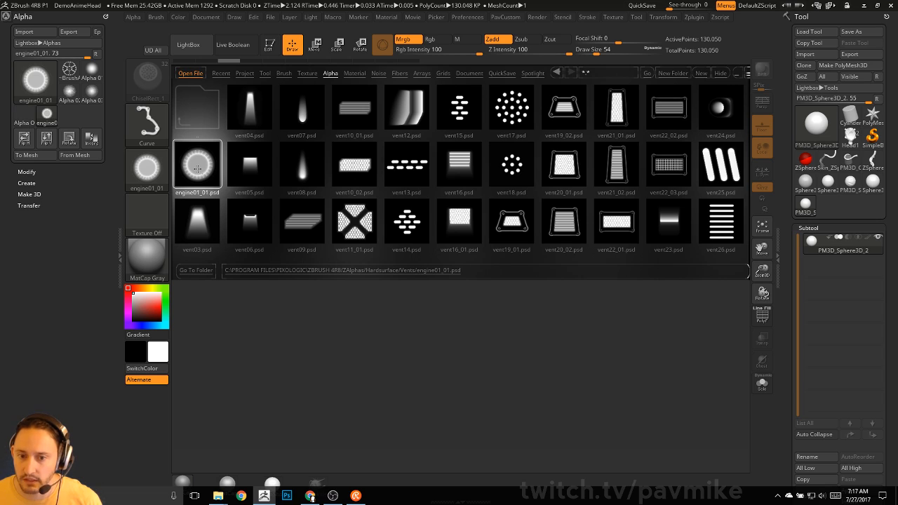
pyautogui.doubleClick(205, 218)
pyautogui.doubleClick(259, 109)
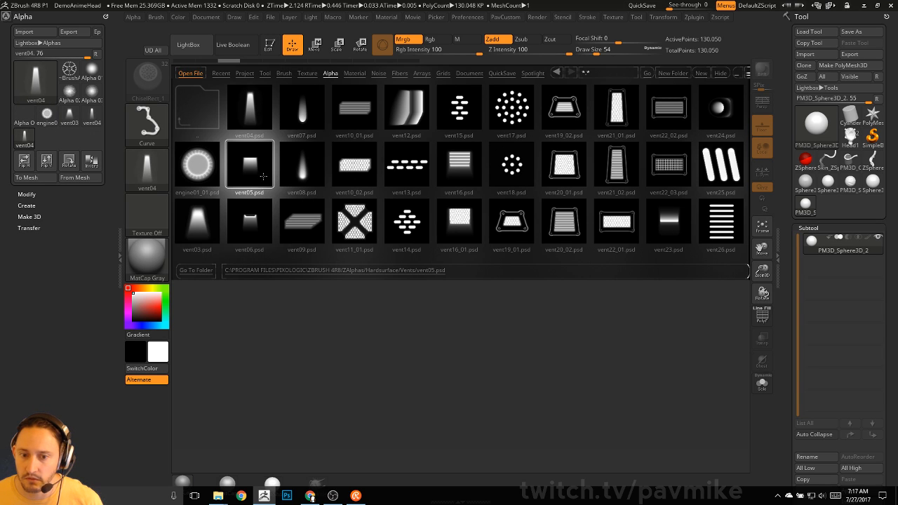
pyautogui.doubleClick(263, 181)
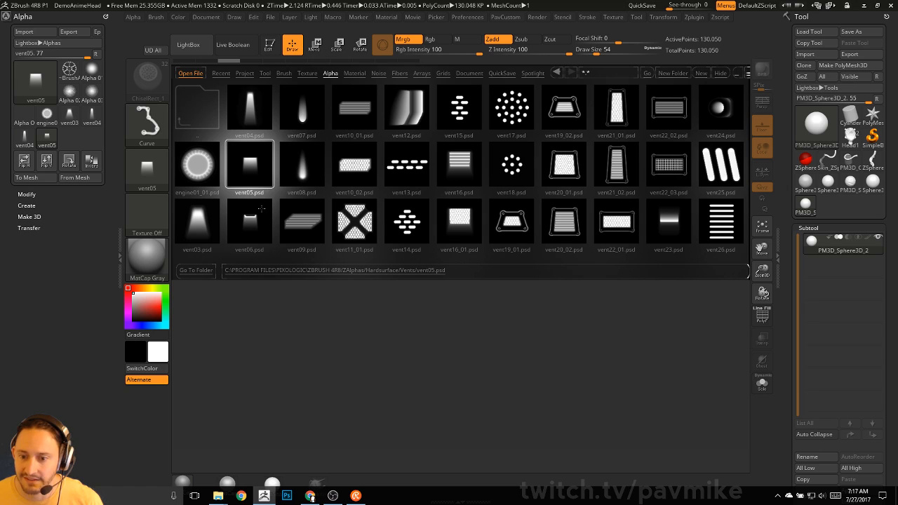
pyautogui.doubleClick(255, 211)
pyautogui.doubleClick(303, 119)
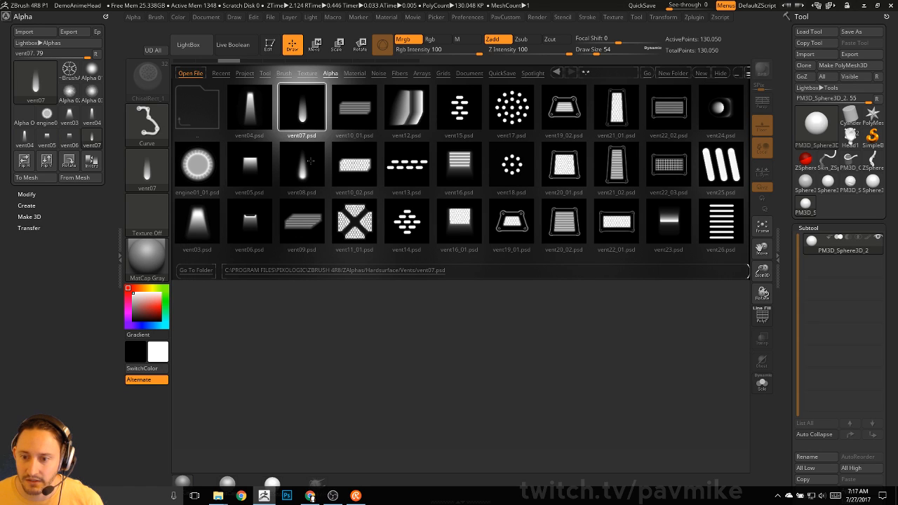
pyautogui.doubleClick(312, 166)
pyautogui.doubleClick(316, 221)
pyautogui.doubleClick(344, 116)
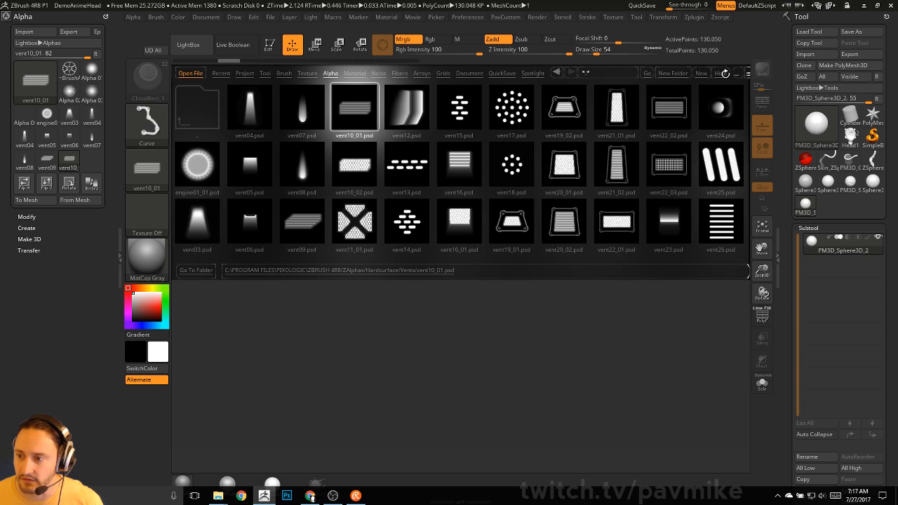
pyautogui.press(',')
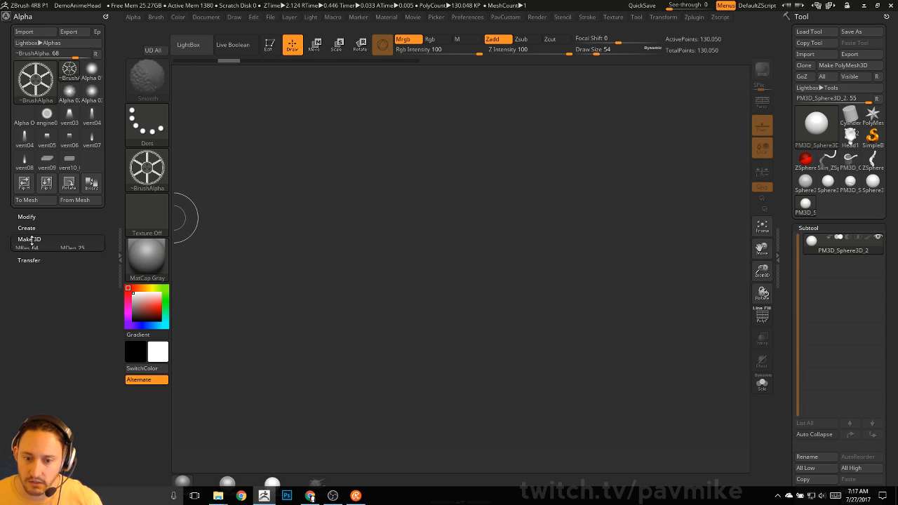
# Set the Make 3D mesh resolution to 256, turn off DblS, and convert the gear brush alpha into a 3D mesh.
pyautogui.click(29, 239)
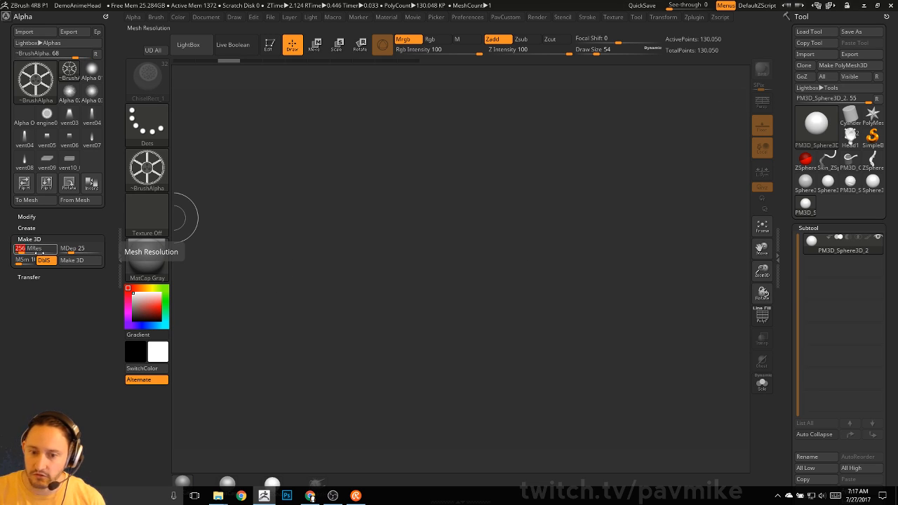
pyautogui.click(43, 261)
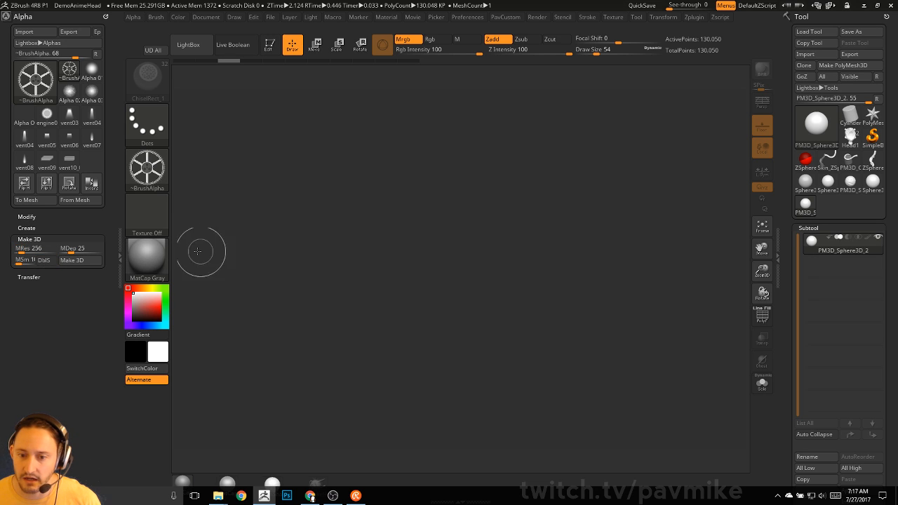
pyautogui.click(71, 260)
# Draw the gear mesh onto the canvas in edit mode and align it to a straight front view.
pyautogui.moveTo(423, 274); pyautogui.dragTo(396, 338)
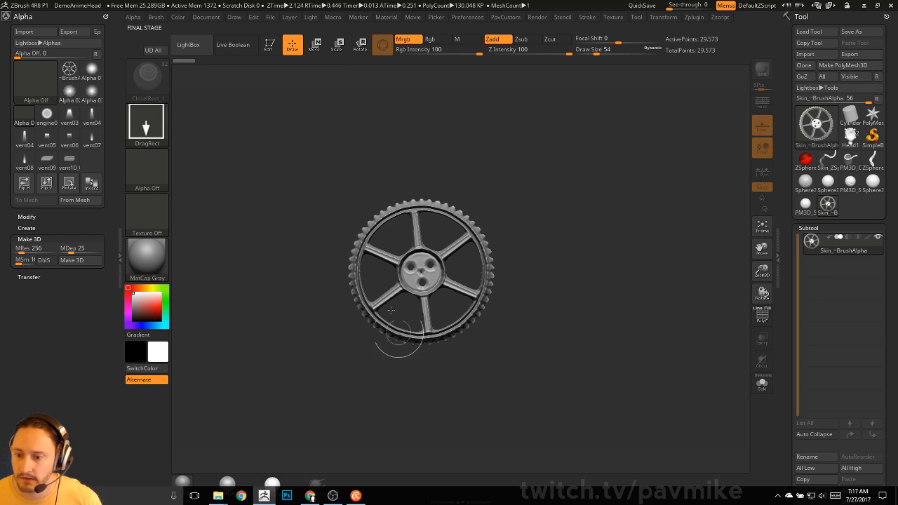
pyautogui.click(273, 47)
pyautogui.keyDown('shift'); pyautogui.moveTo(595, 208); pyautogui.dragTo(639, 258); pyautogui.keyUp('shift')
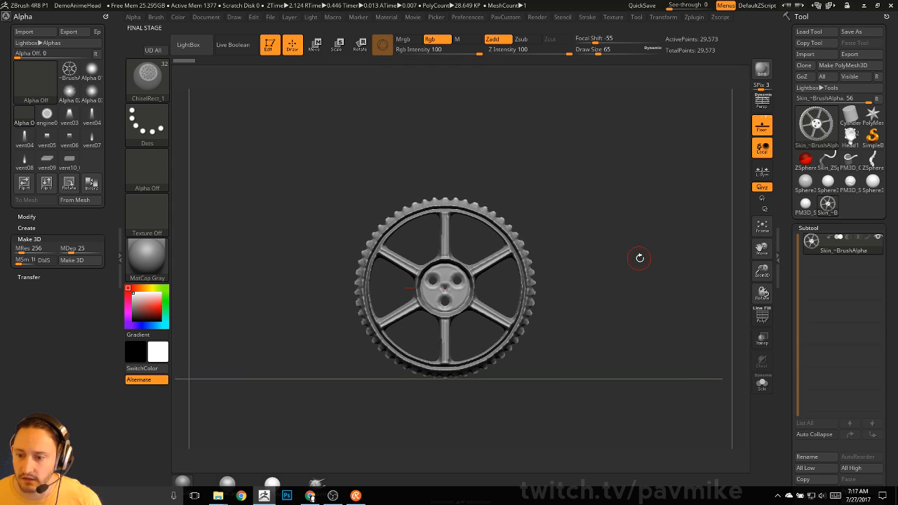
# Convert the engine01_01, vent03 and vent04 alphas into 3D meshes one after another.
pyautogui.click(46, 114)
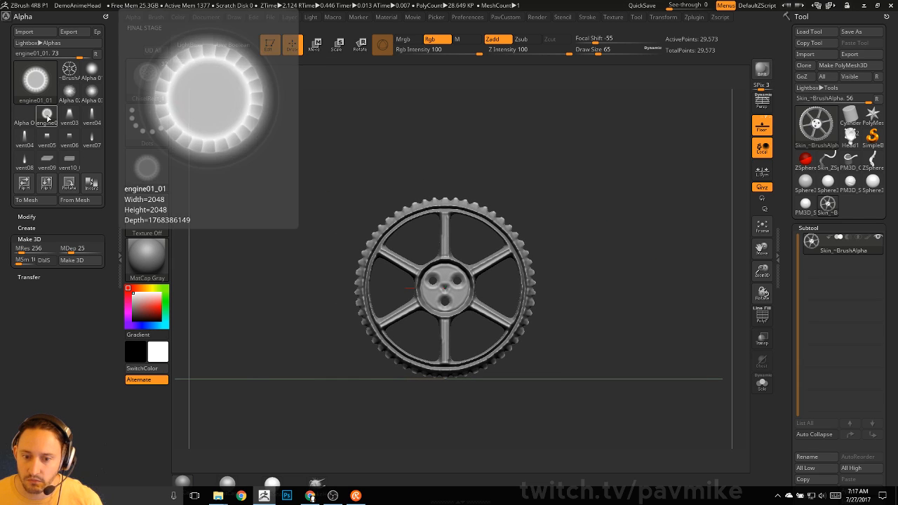
pyautogui.click(71, 260)
pyautogui.moveTo(65, 158)
pyautogui.click(69, 114)
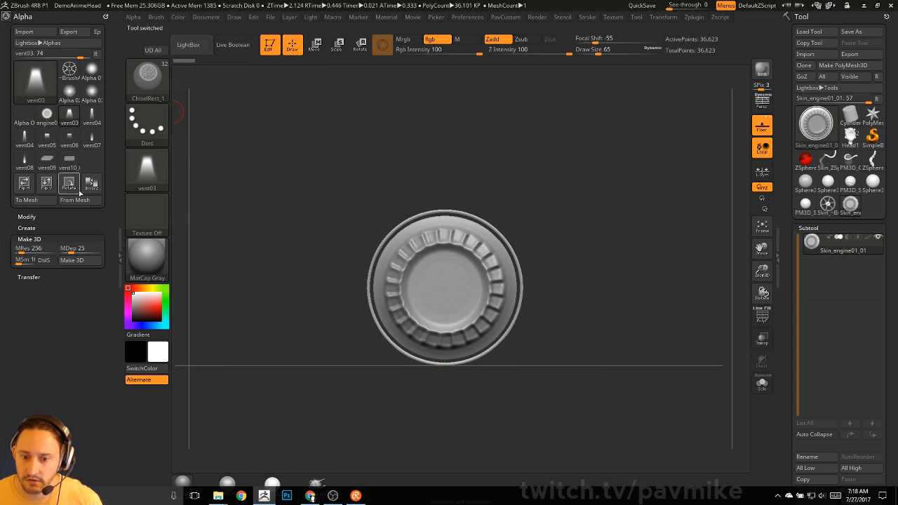
pyautogui.click(71, 260)
pyautogui.click(72, 263)
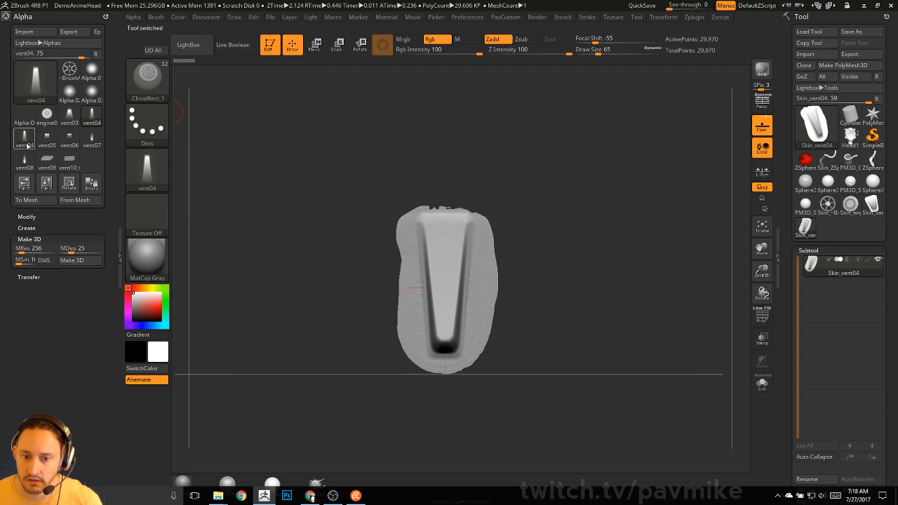
# Convert the vent05, vent06, vent07, vent08 and vent09 alphas into 3D meshes one after another.
pyautogui.click(47, 137)
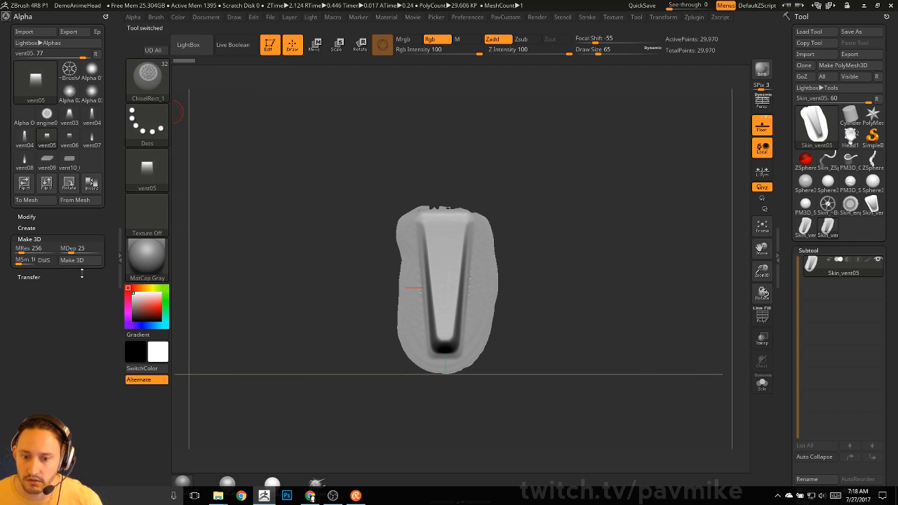
pyautogui.click(71, 260)
pyautogui.click(69, 139)
pyautogui.click(72, 260)
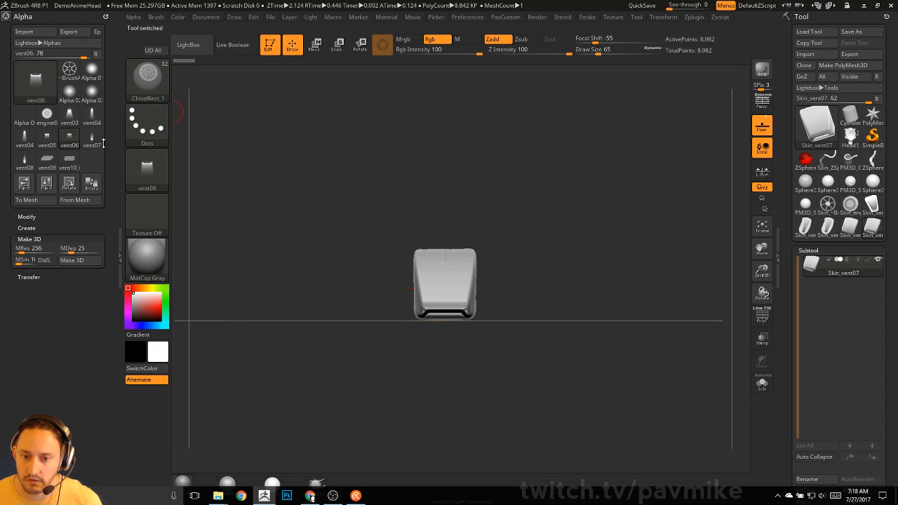
pyautogui.click(92, 137)
pyautogui.click(72, 260)
pyautogui.click(26, 160)
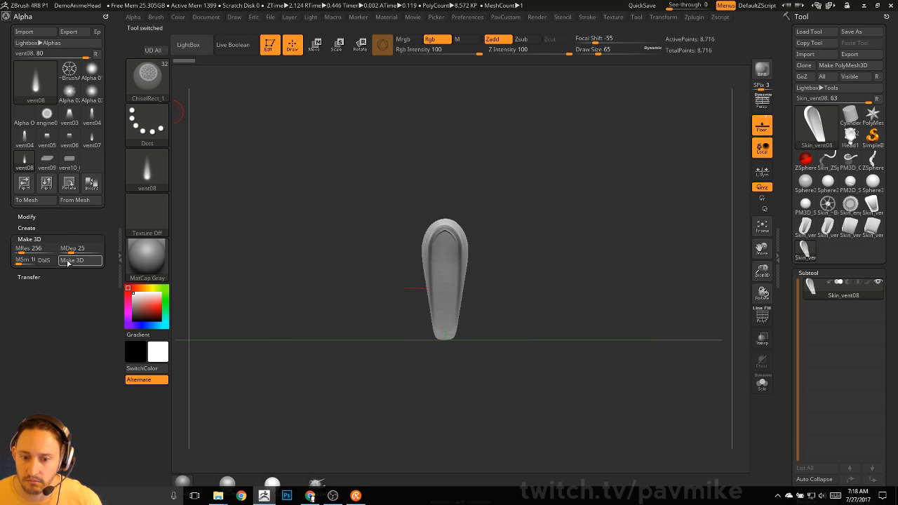
pyautogui.click(70, 260)
pyautogui.click(47, 161)
pyautogui.click(71, 260)
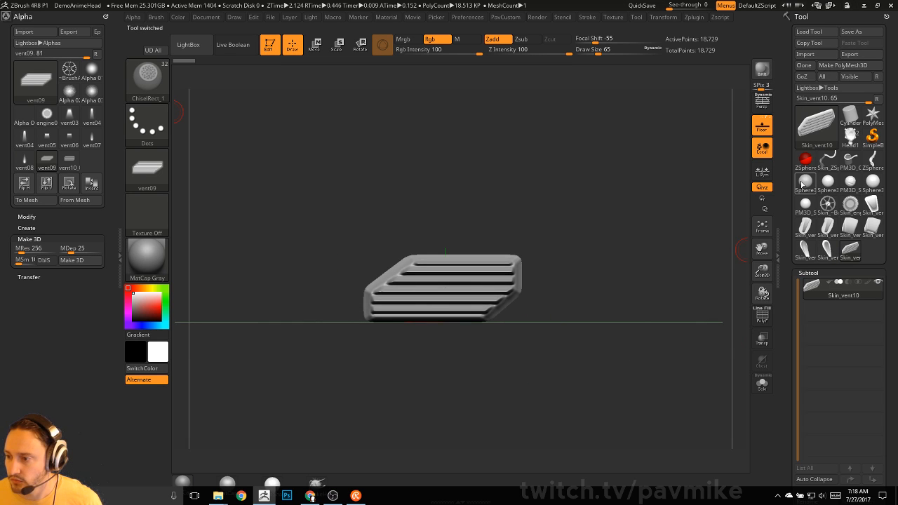
# Assign Alt+M as the custom hotkey for creating an alpha from a mesh.
pyautogui.click(166, 90)
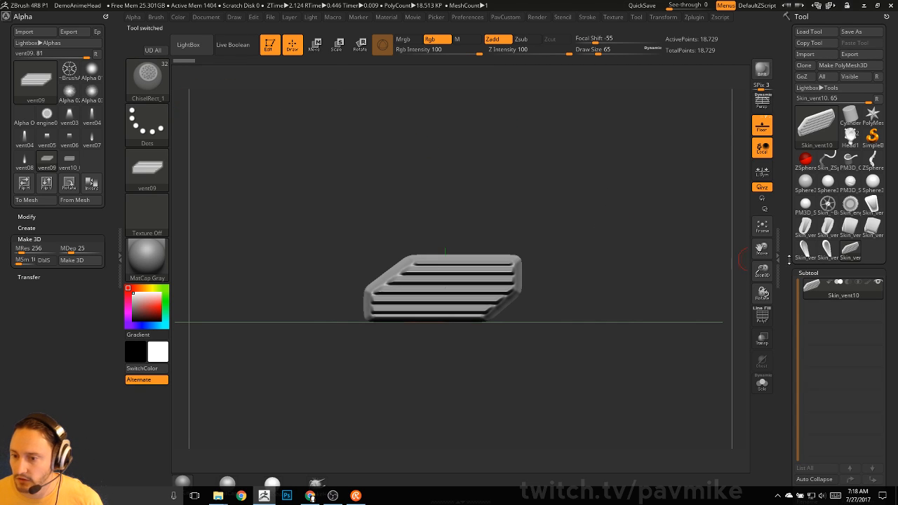
pyautogui.click(78, 204)
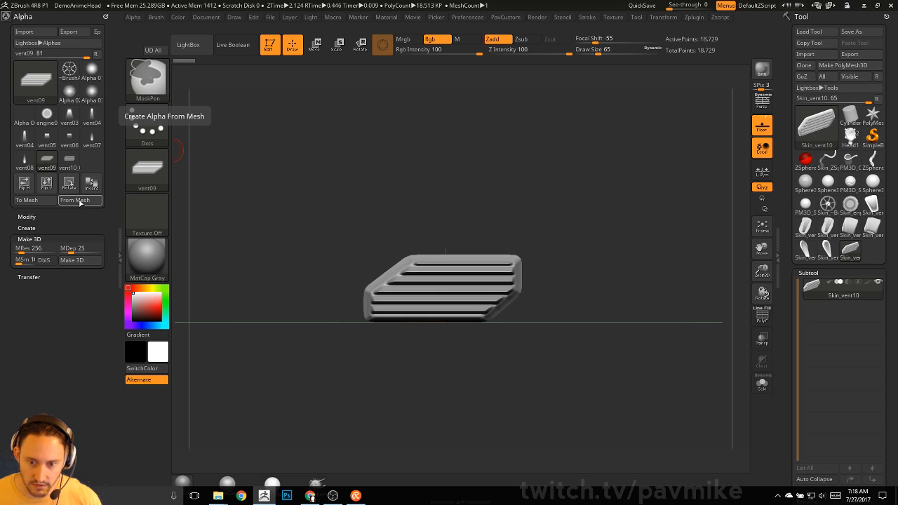
pyautogui.keyDown('ctrl'); pyautogui.keyDown('alt'); pyautogui.click(78, 202); pyautogui.keyUp('alt'); pyautogui.keyUp('ctrl')
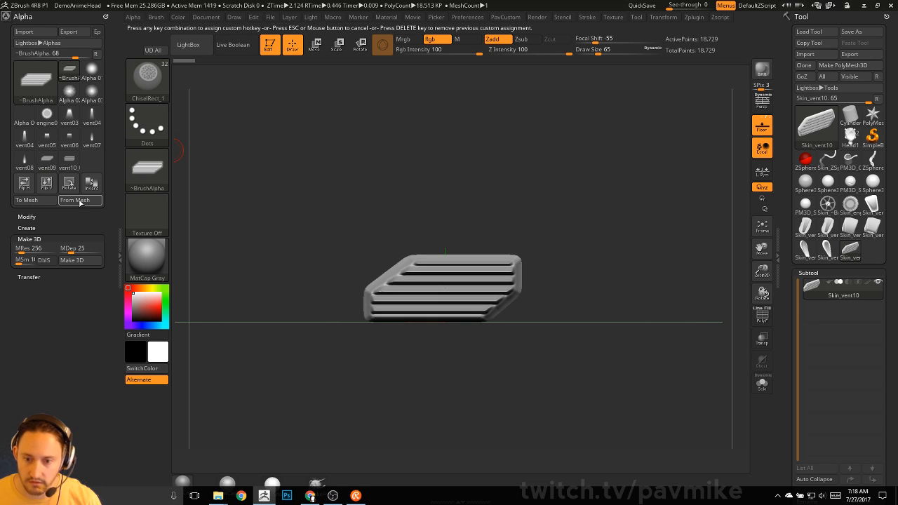
pyautogui.hotkey('alt', 'm')
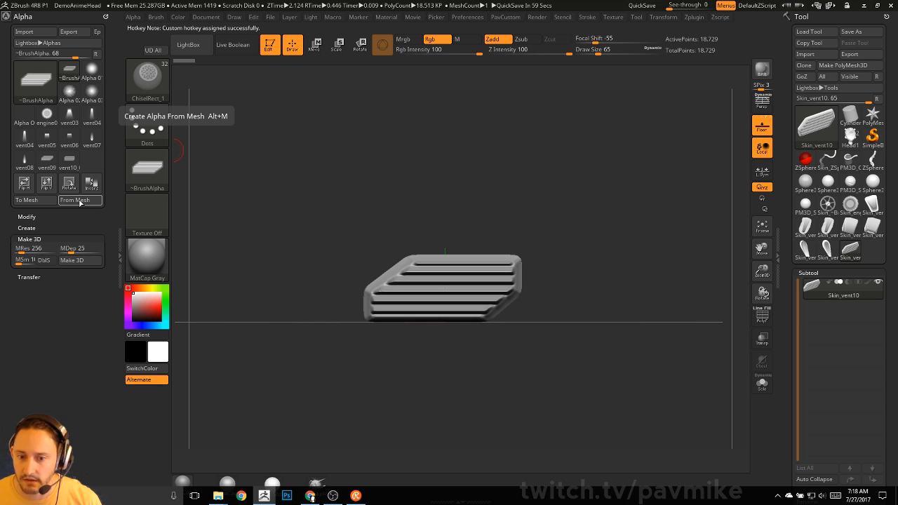
# Create an alpha from the slatted vent mesh with a map size of 512.
pyautogui.hotkey('alt', 'm')
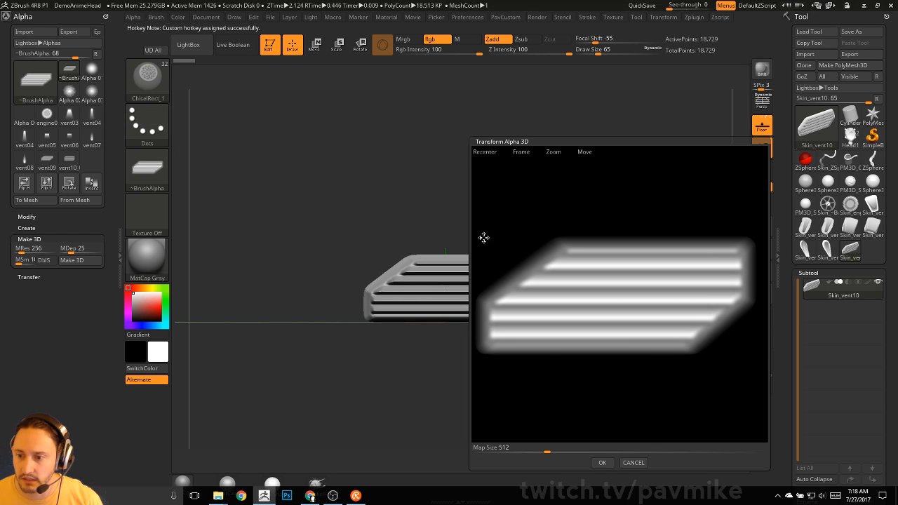
pyautogui.click(600, 461)
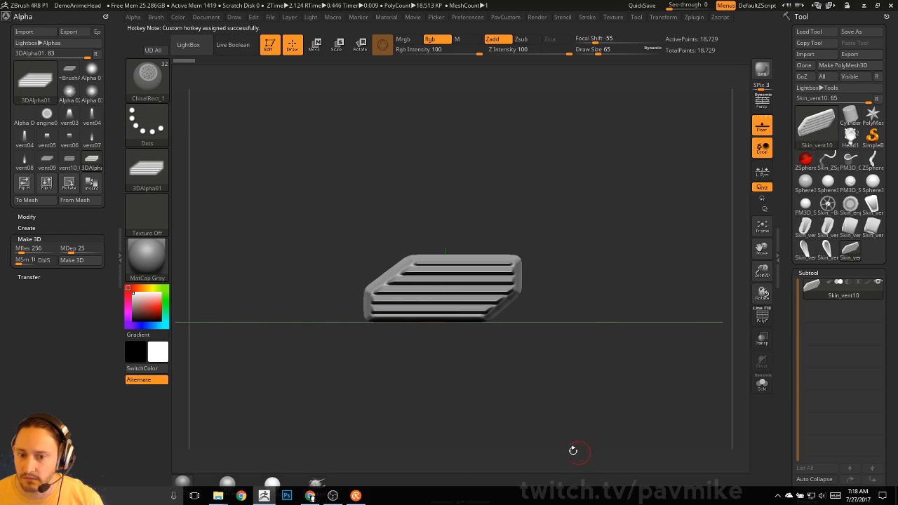
pyautogui.click(39, 202)
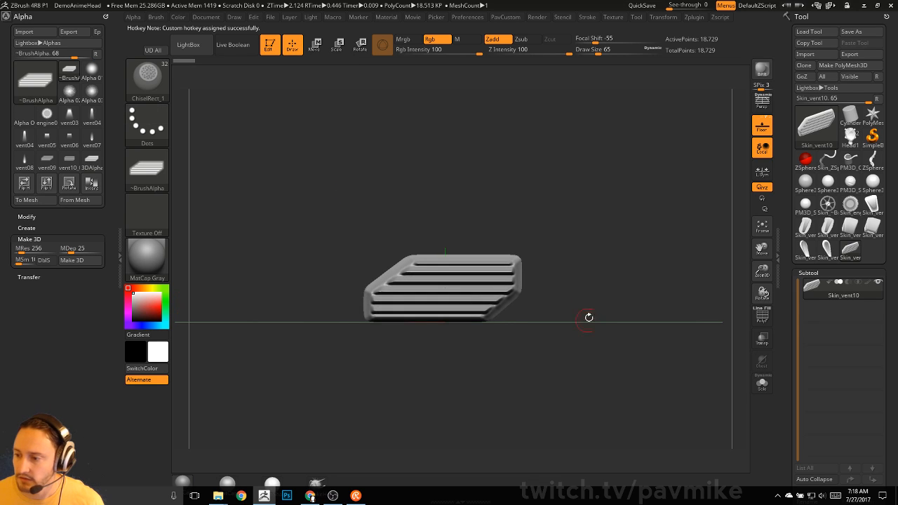
# Hide the floor grid and create an alpha from the teardrop-shaped Skin_vent09 mesh.
pyautogui.click(761, 125)
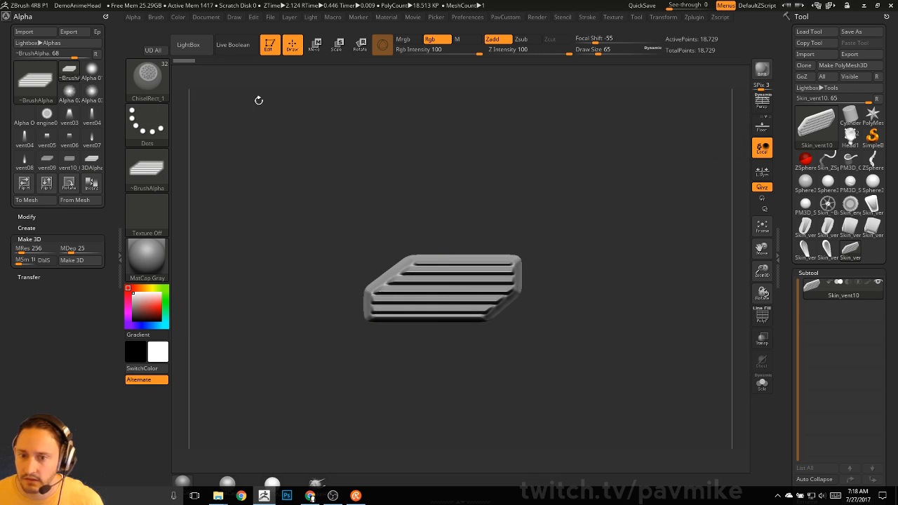
pyautogui.click(827, 249)
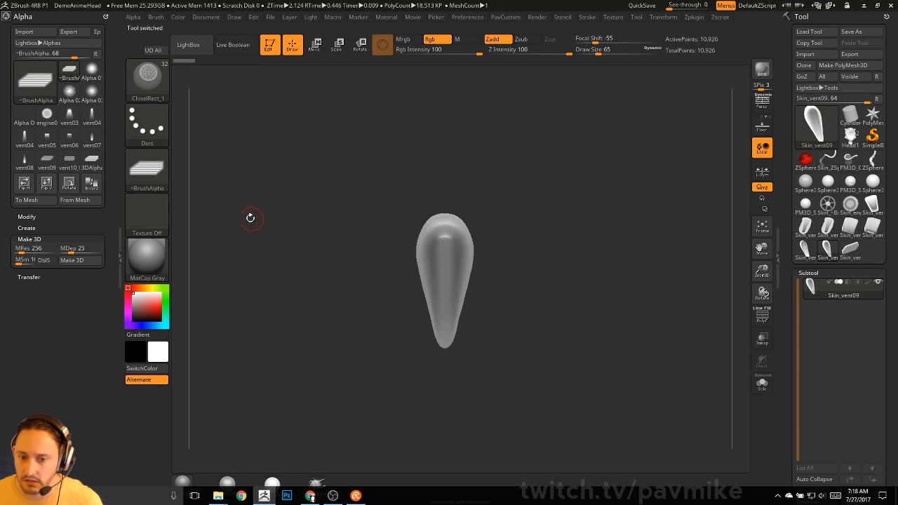
pyautogui.click(76, 200)
pyautogui.moveTo(220, 189); pyautogui.dragTo(161, 239)
pyautogui.click(207, 463)
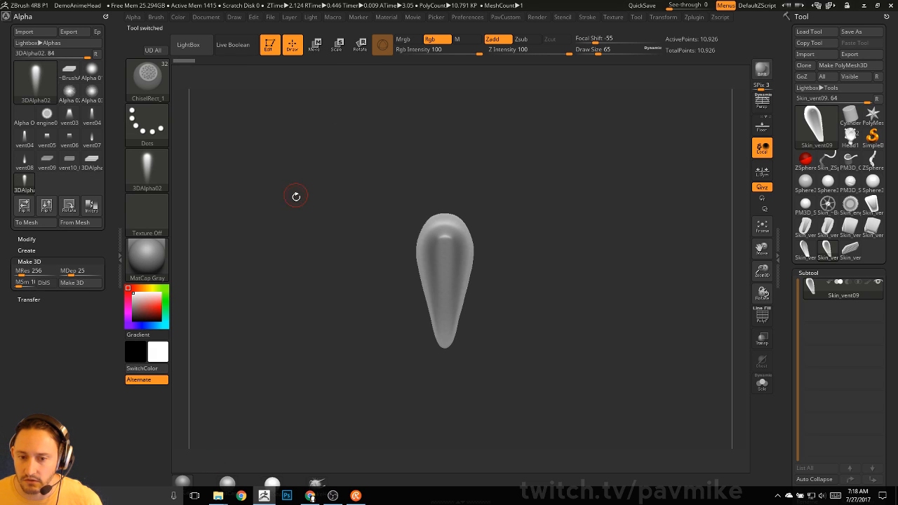
# Dock the Brush palette in place of the Alpha palette and append the teardrop mesh to the emptied ChiselRect_1 brush.
pyautogui.click(27, 251)
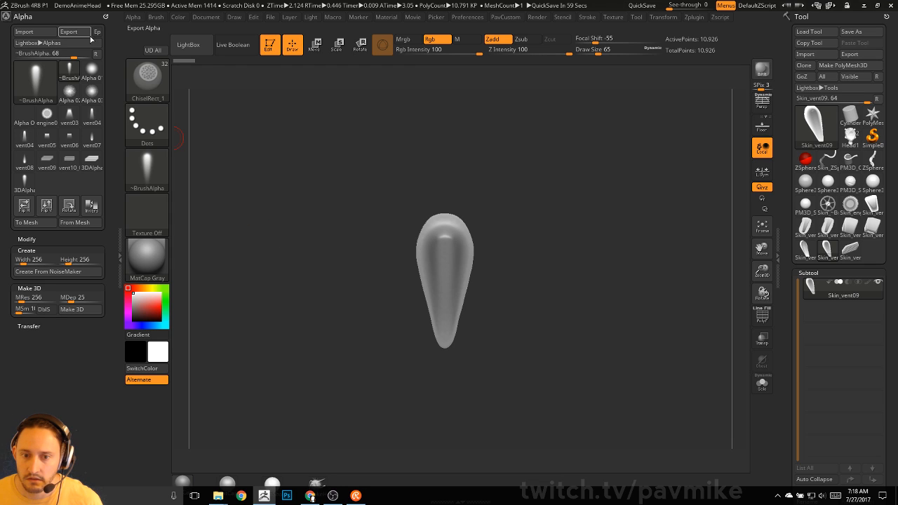
pyautogui.click(156, 18)
pyautogui.moveTo(69, 17); pyautogui.dragTo(63, 18)
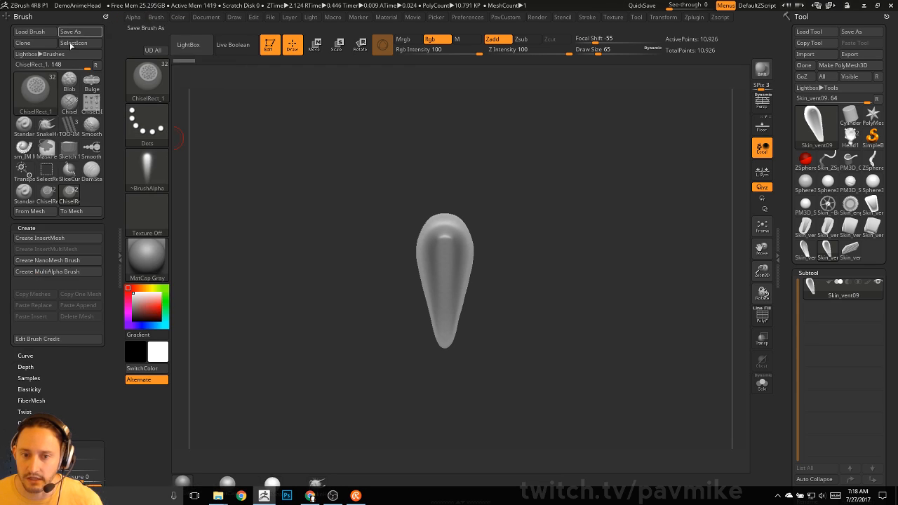
pyautogui.press('shift')
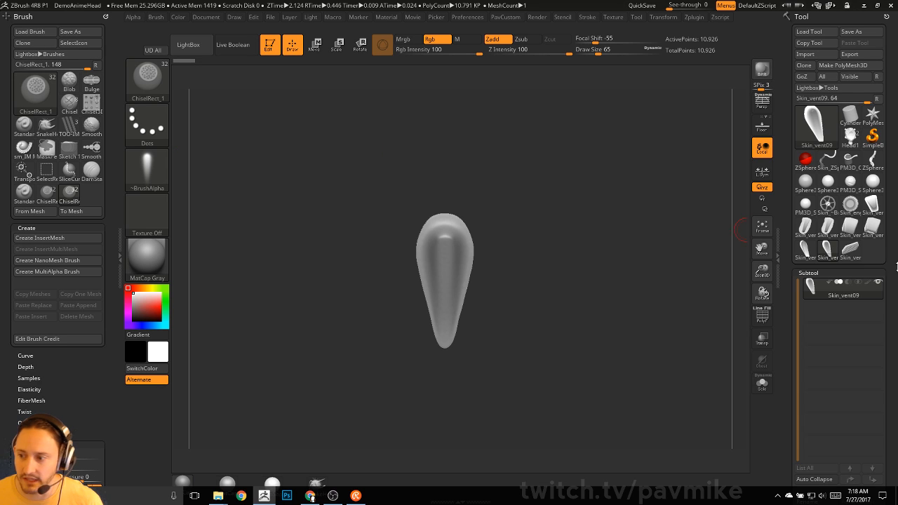
pyautogui.click(33, 211)
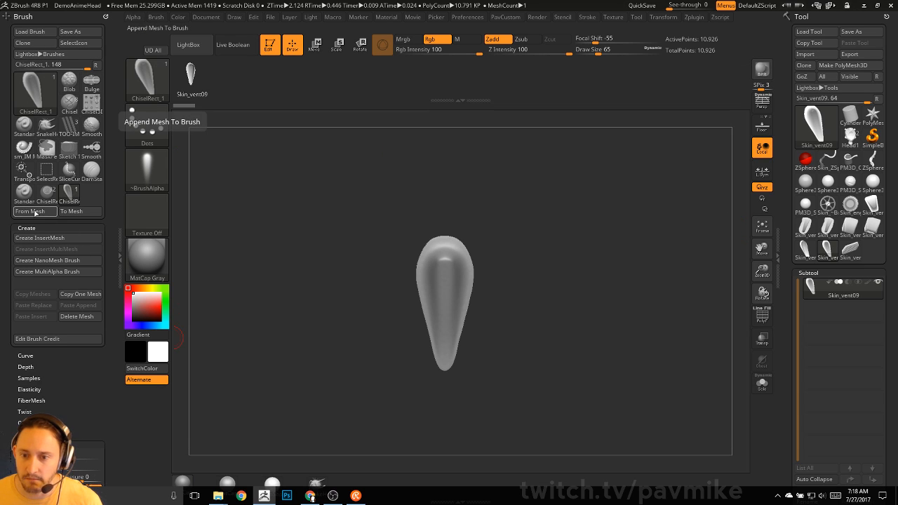
# Switch to the Skin_vent08 mesh and assign Alt+N as the custom hotkey for the brush's To Mesh command.
pyautogui.click(805, 247)
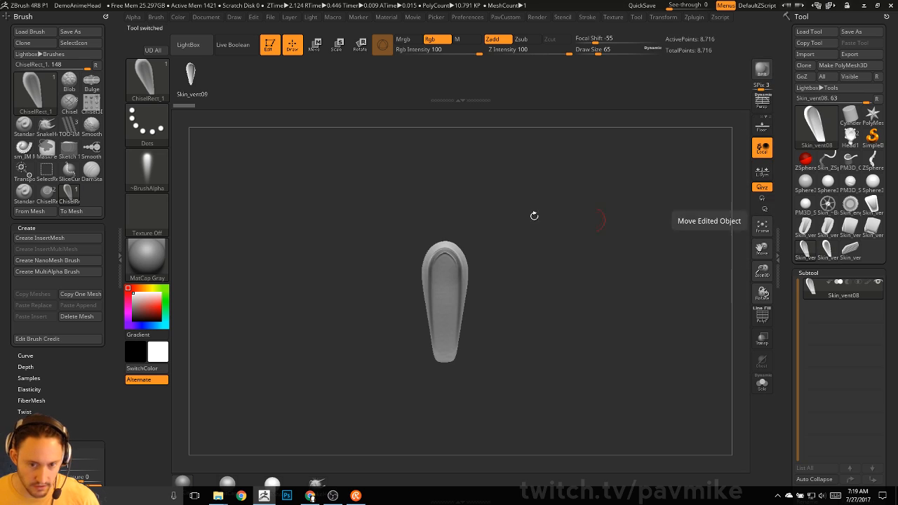
pyautogui.keyDown('ctrl'); pyautogui.keyDown('alt'); pyautogui.click(72, 212); pyautogui.keyUp('alt'); pyautogui.keyUp('ctrl')
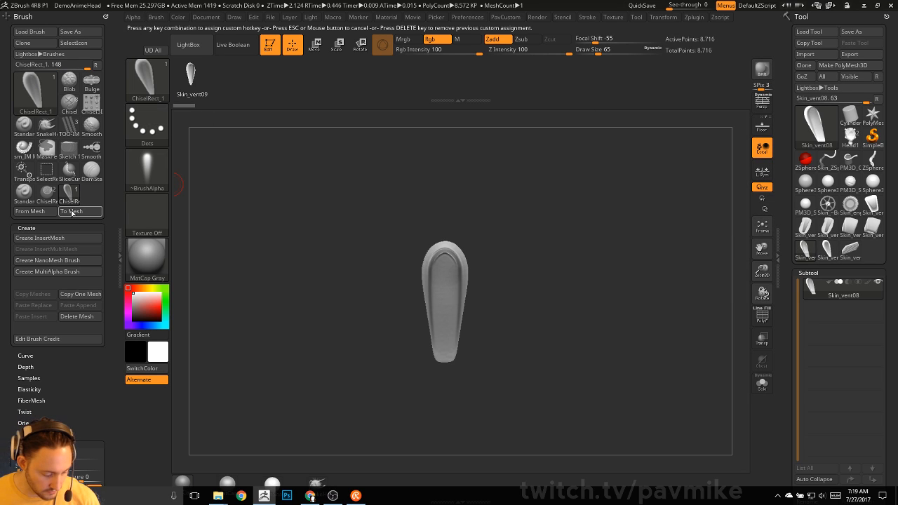
pyautogui.hotkey('alt', 'n')
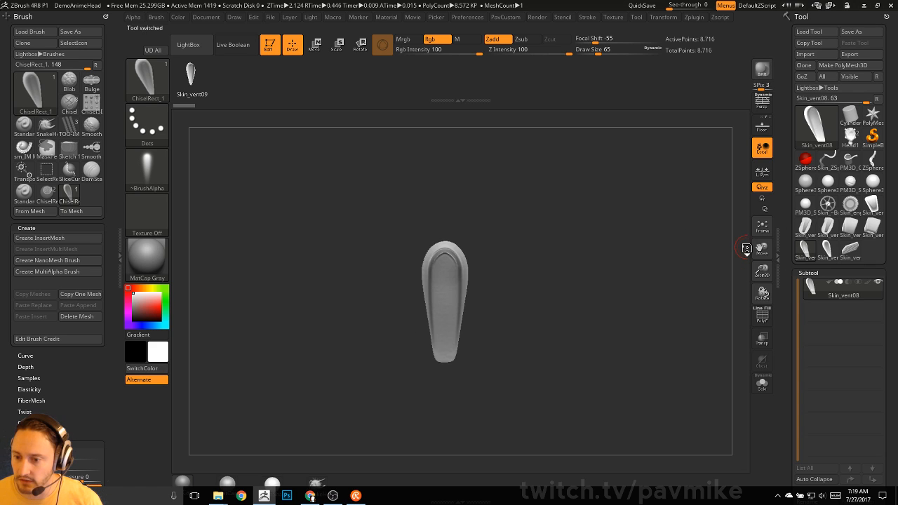
# Try to add the vent meshes to the brush one after another with the newly assigned To Mesh command.
pyautogui.hotkey('alt', 'n')
pyautogui.click(881, 231)
pyautogui.click(858, 232)
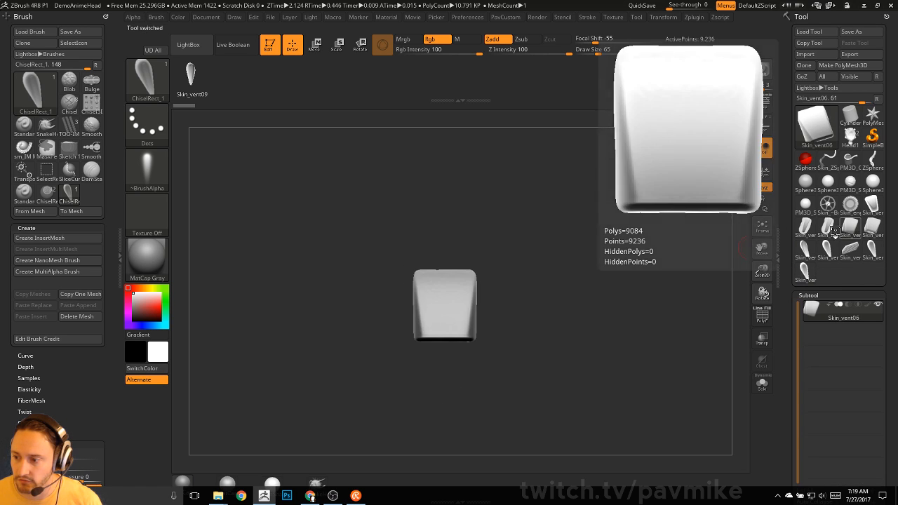
pyautogui.click(835, 230)
pyautogui.click(811, 229)
pyautogui.click(879, 204)
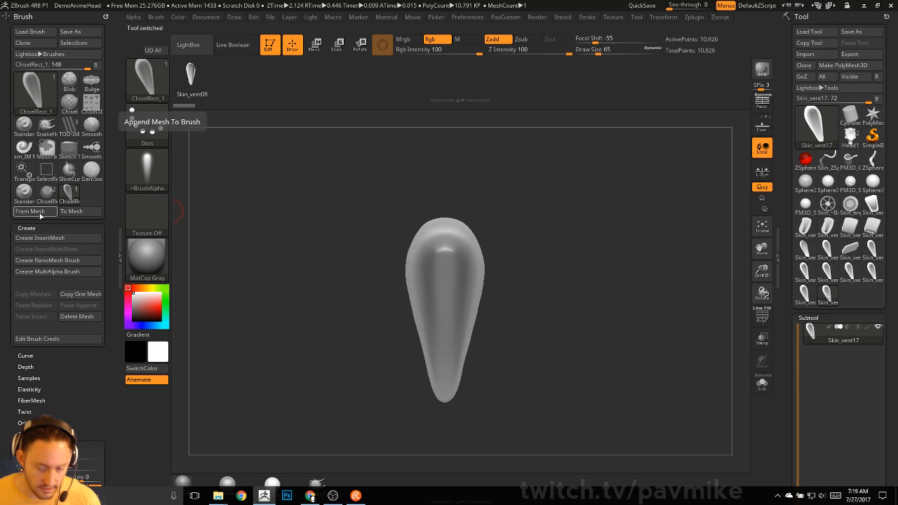
# Assign Alt+1 as the custom hotkey for the brush's From Mesh command.
pyautogui.keyDown('ctrl'); pyautogui.keyDown('alt'); pyautogui.click(40, 214); pyautogui.keyUp('alt'); pyautogui.keyUp('ctrl')
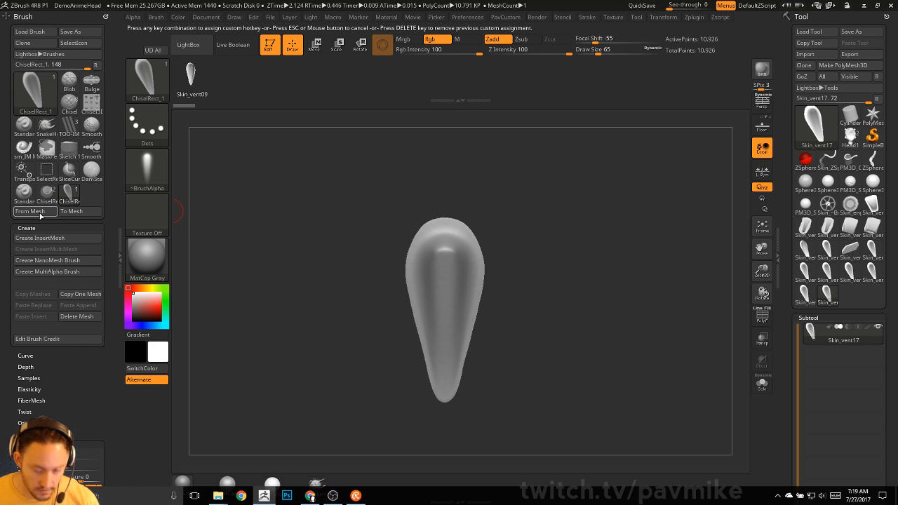
pyautogui.press('1')
pyautogui.click(500, 286)
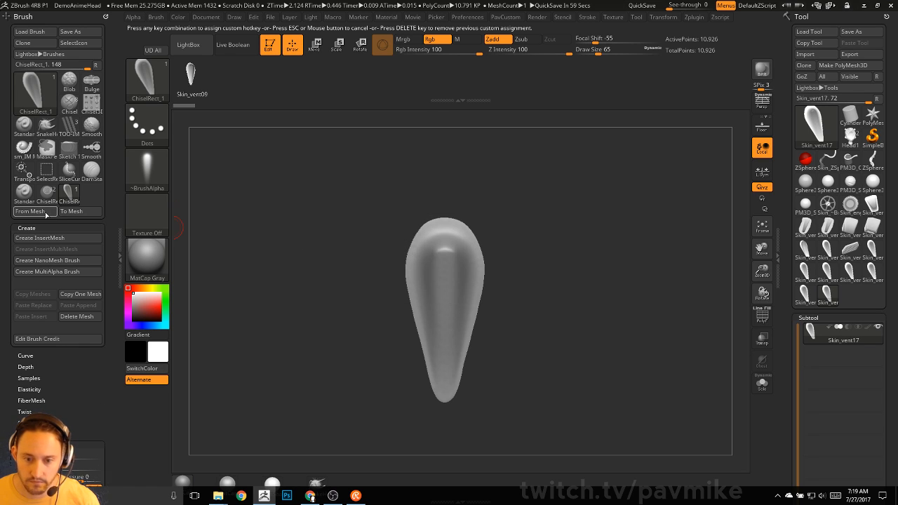
pyautogui.hotkey('alt', '1')
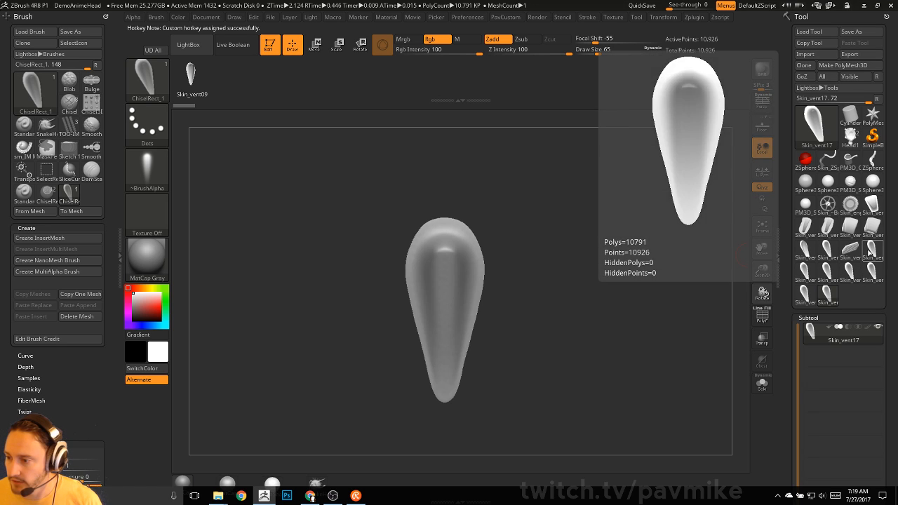
# Append the Skin_vent10, Skin_vent09, Skin_vent07 and Skin_vent06 meshes to the ChiselRect_1 brush.
pyautogui.click(850, 248)
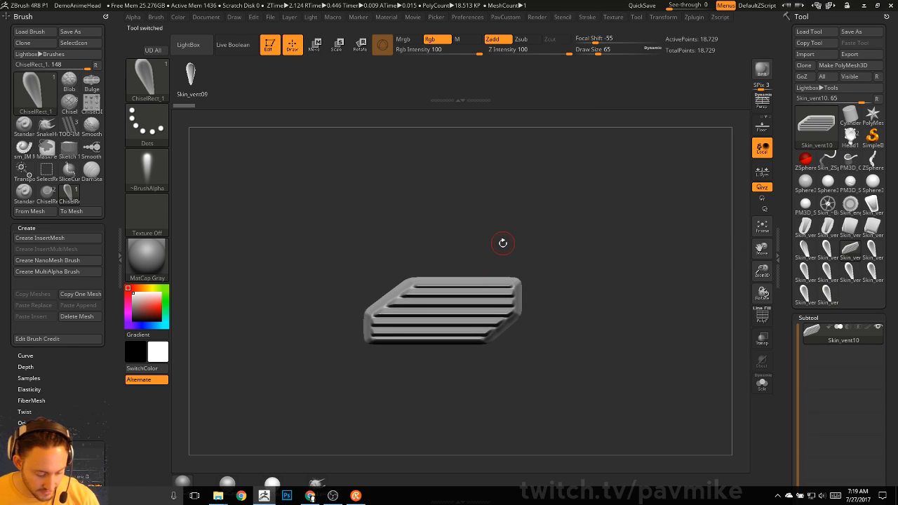
pyautogui.hotkey('alt', '1')
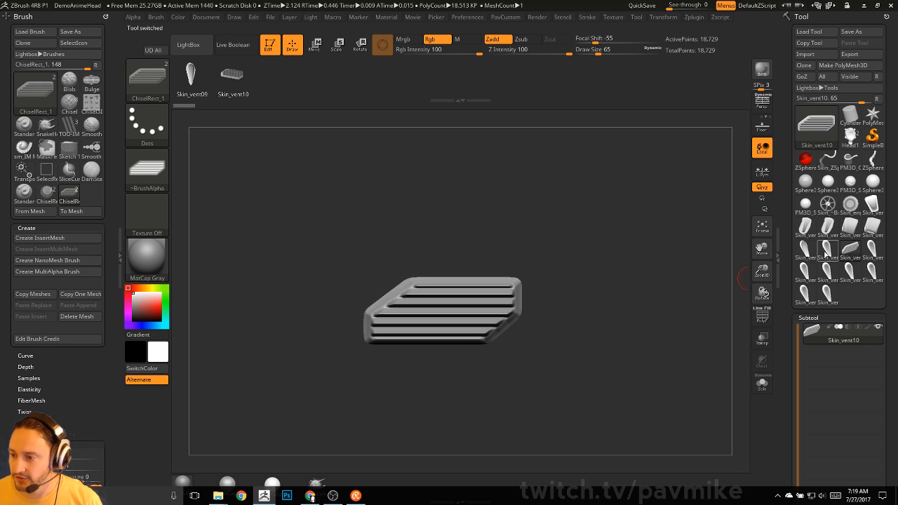
pyautogui.click(827, 250)
pyautogui.click(848, 227)
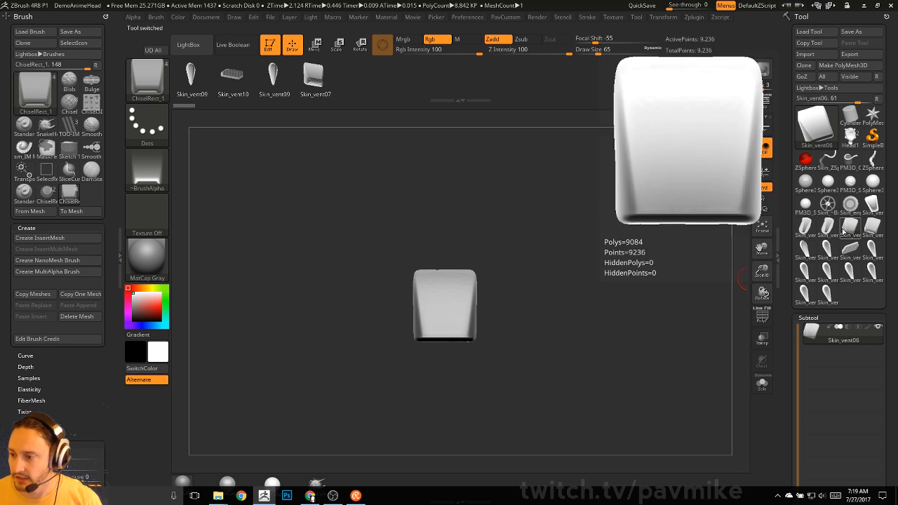
pyautogui.hotkey('alt', '1')
# Append the Skin_vent05, Skin_vent04, Skin_vent03 and Skin_engine01_01 meshes to the ChiselRect_1 brush.
pyautogui.click(826, 229)
pyautogui.hotkey('alt', '1')
pyautogui.click(805, 228)
pyautogui.hotkey('alt', '1')
pyautogui.click(870, 207)
pyautogui.hotkey('alt', '1')
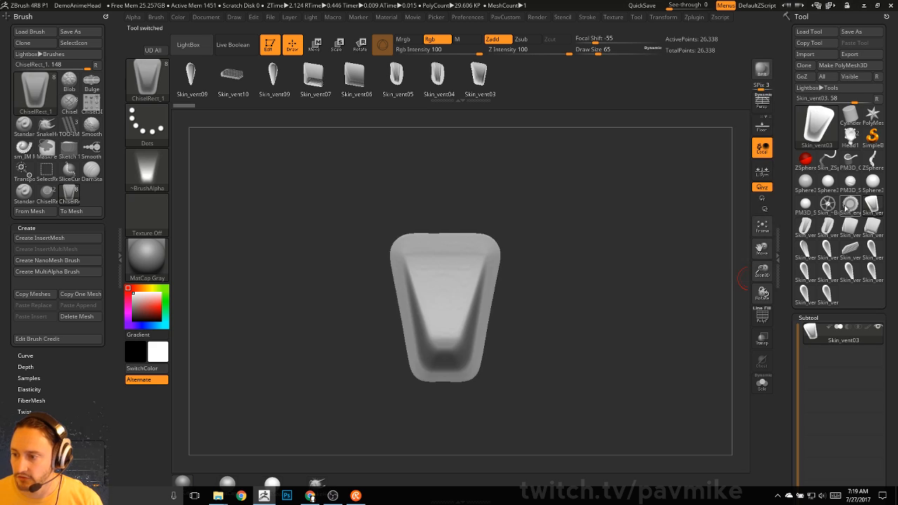
pyautogui.click(849, 204)
pyautogui.hotkey('alt', '1')
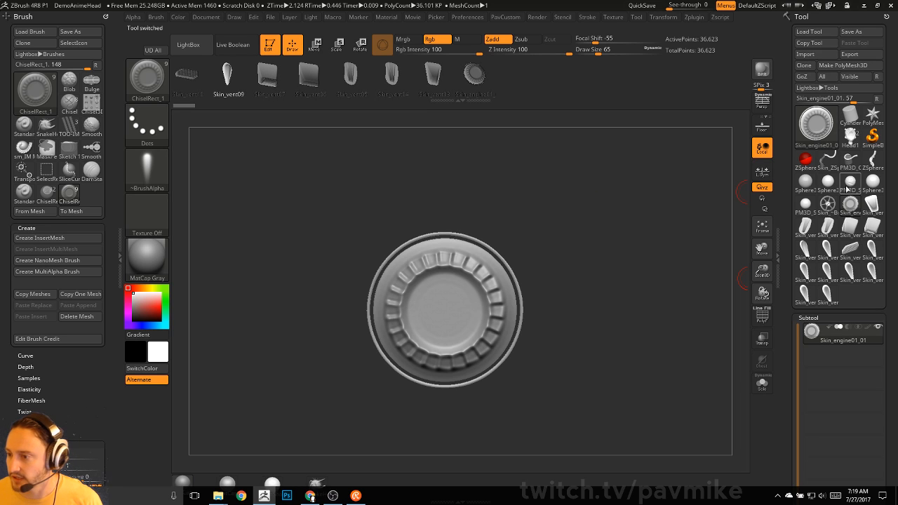
# Convert a high-resolution Sphere3D to a PolyMesh3D and make a short test stroke with the Skin_vent05 shape.
pyautogui.click(803, 182)
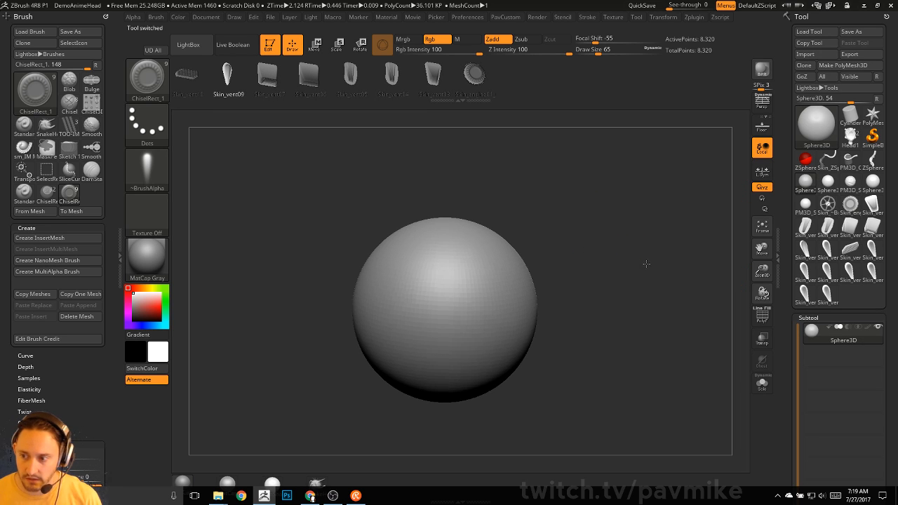
pyautogui.hotkey('ctrl', 'd')
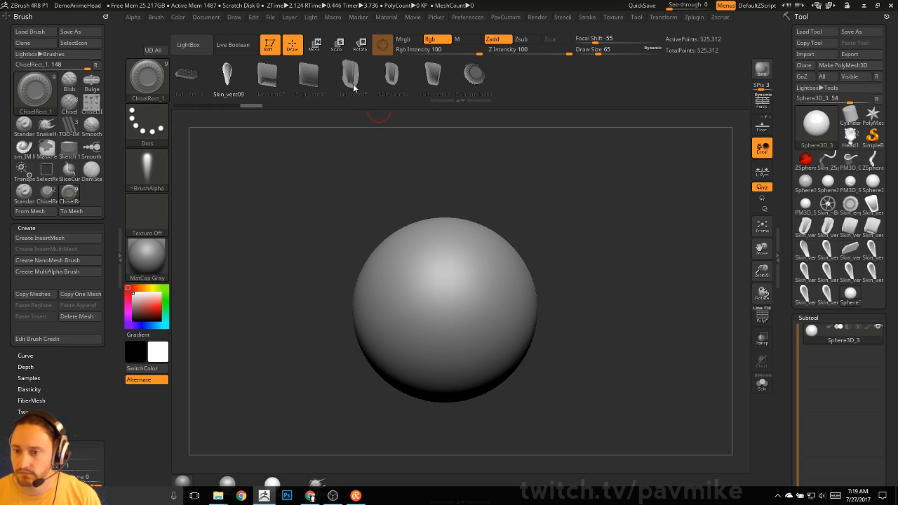
pyautogui.click(440, 343)
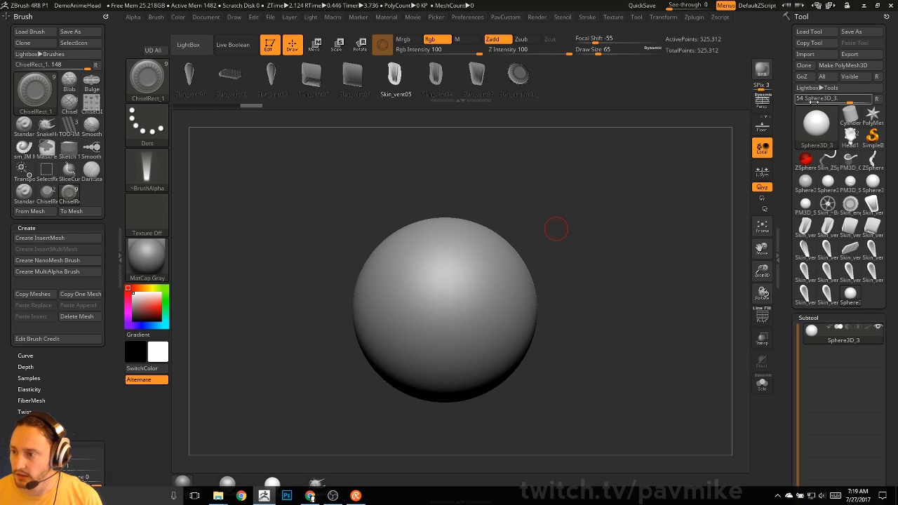
pyautogui.click(848, 66)
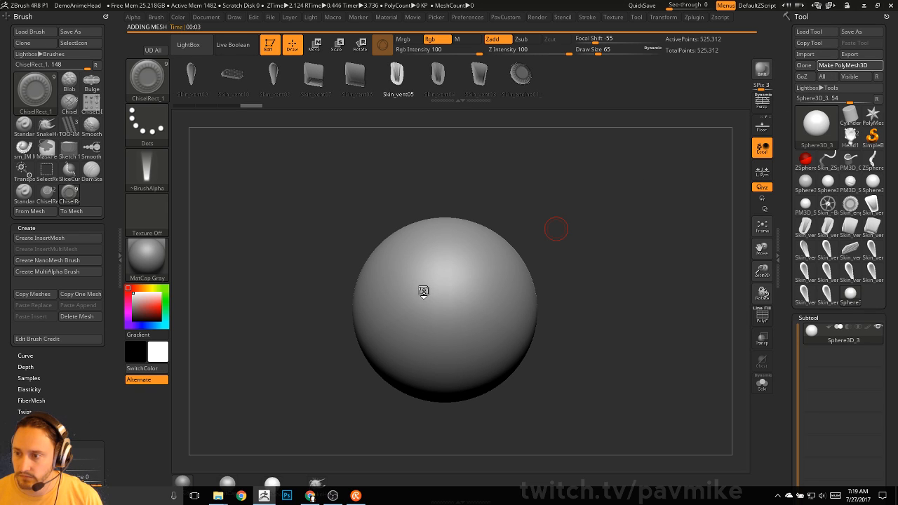
pyautogui.moveTo(416, 299); pyautogui.dragTo(418, 320)
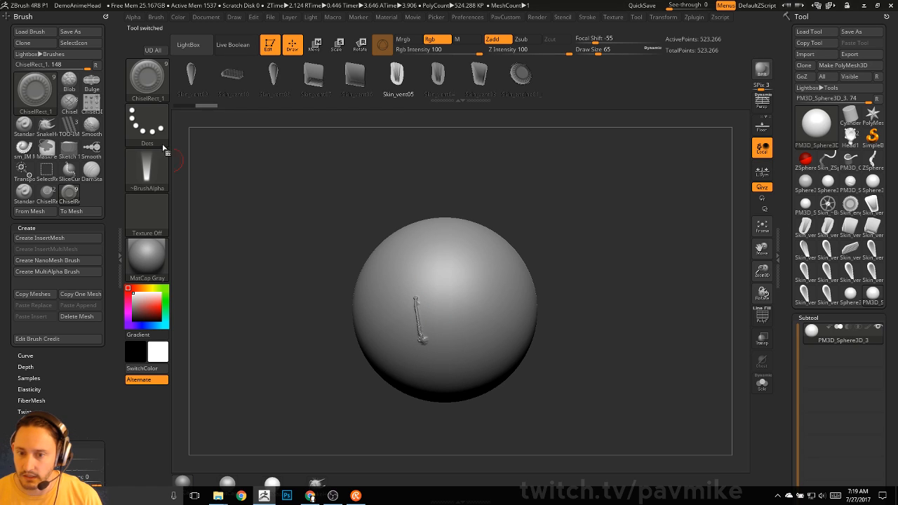
# Set the brush to the DragRect stroke with Z Intensity 51, Focal Shift -100 and Draw Size 167.
pyautogui.click(146, 125)
pyautogui.click(246, 134)
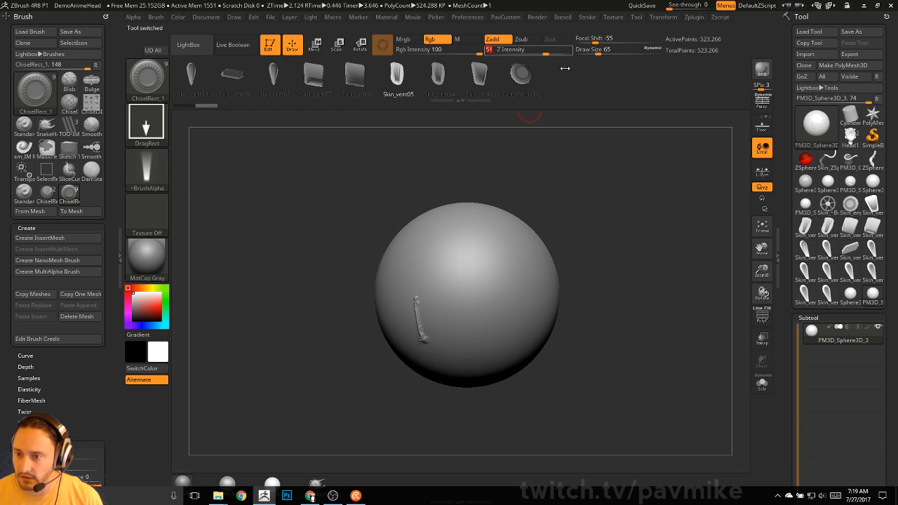
pyautogui.moveTo(592, 39); pyautogui.dragTo(575, 40)
pyautogui.moveTo(616, 199)
pyautogui.keyDown('alt'); pyautogui.mouseDown()
pyautogui.moveTo(584, 202)
pyautogui.moveTo(597, 204)
pyautogui.mouseUp(); pyautogui.keyUp('alt')
pyautogui.press('s')
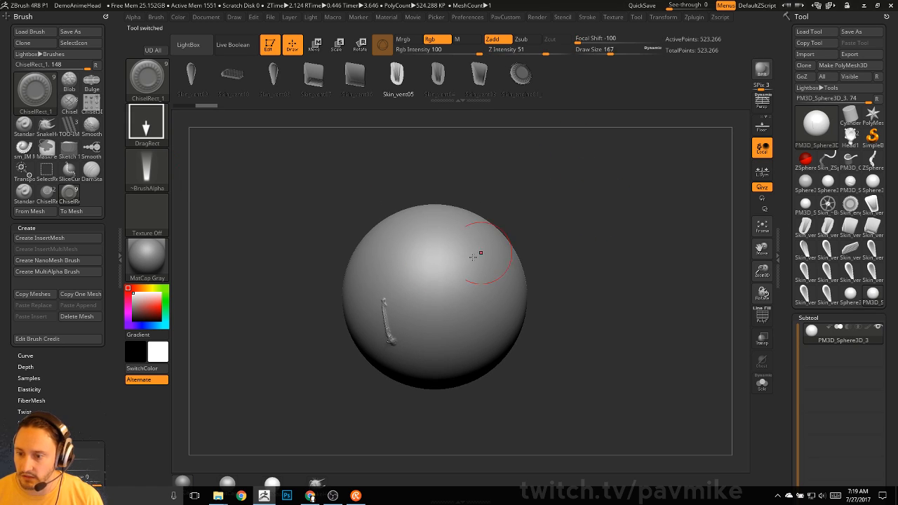
# Stamp several vent shapes, including Skin_vent05 and Skin_vent03, across the upper half of the sphere.
pyautogui.moveTo(440, 317); pyautogui.dragTo(473, 282)
pyautogui.moveTo(522, 298); pyautogui.dragTo(511, 129)
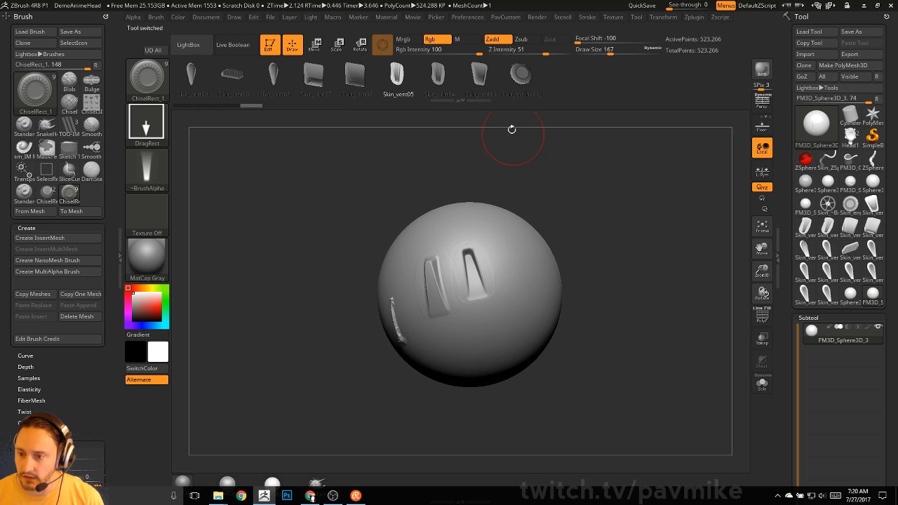
pyautogui.moveTo(517, 254); pyautogui.dragTo(575, 226)
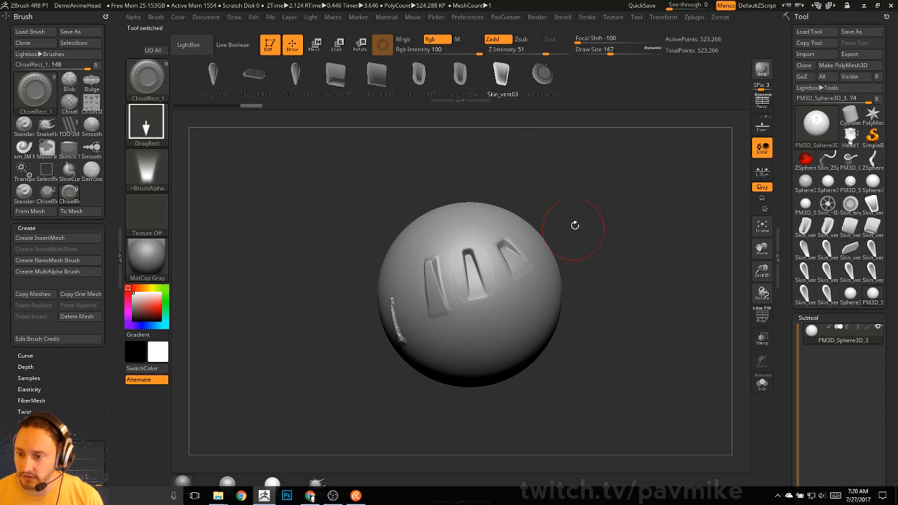
pyautogui.moveTo(526, 170); pyautogui.dragTo(475, 124)
pyautogui.moveTo(445, 211); pyautogui.dragTo(506, 207)
# Stamp the teardrop Skin_vent09 and slatted Skin_vent10 shapes on the sphere beside the other vents.
pyautogui.click(414, 78)
pyautogui.moveTo(383, 226); pyautogui.dragTo(380, 193)
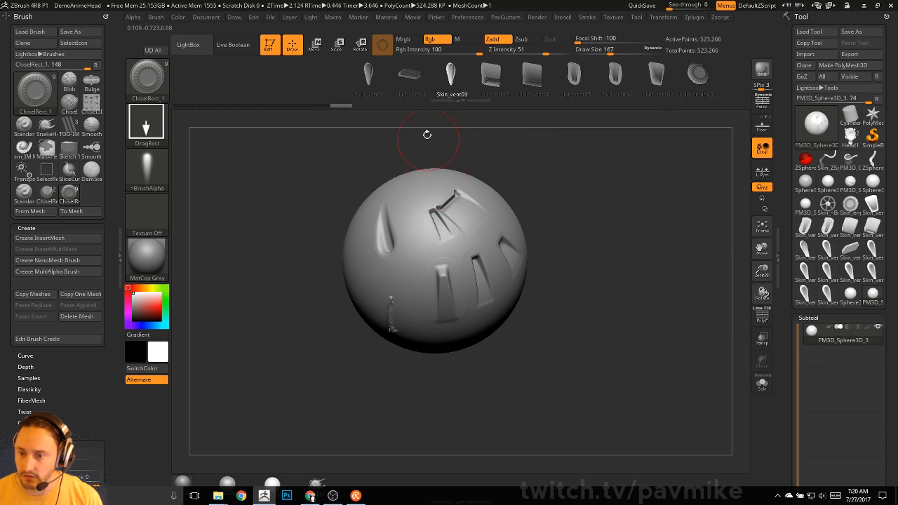
pyautogui.click(411, 79)
pyautogui.moveTo(415, 258); pyautogui.dragTo(449, 262)
pyautogui.click(368, 77)
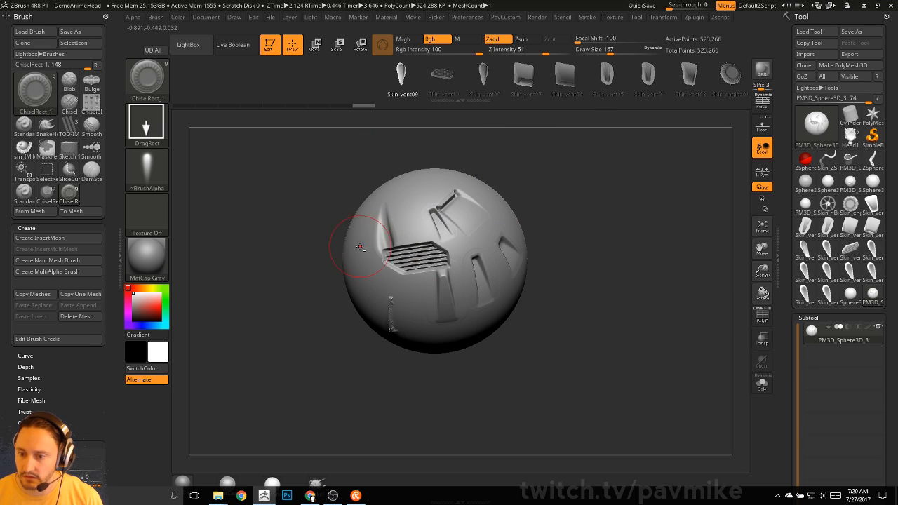
pyautogui.moveTo(583, 264); pyautogui.dragTo(549, 270)
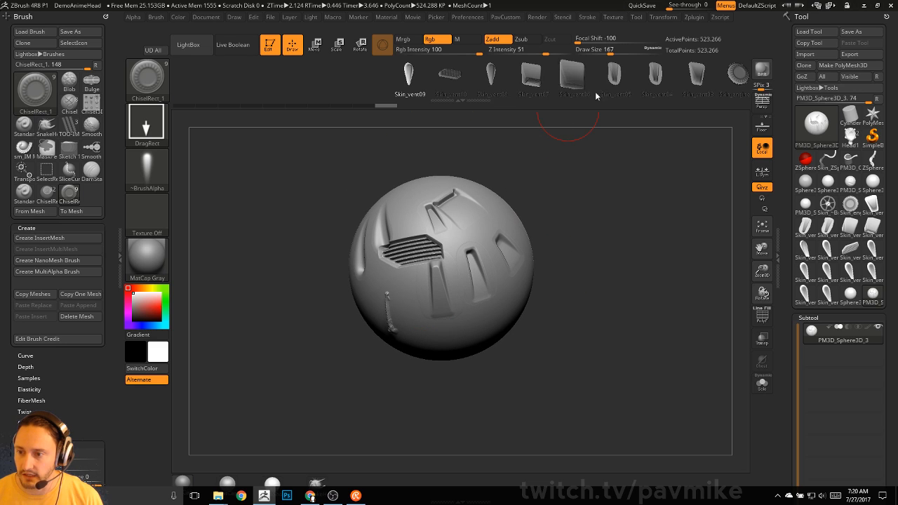
# Switch the brush to the round Skin_engine01_01 shape and lower the Draw Size to about 101.
pyautogui.click(146, 168)
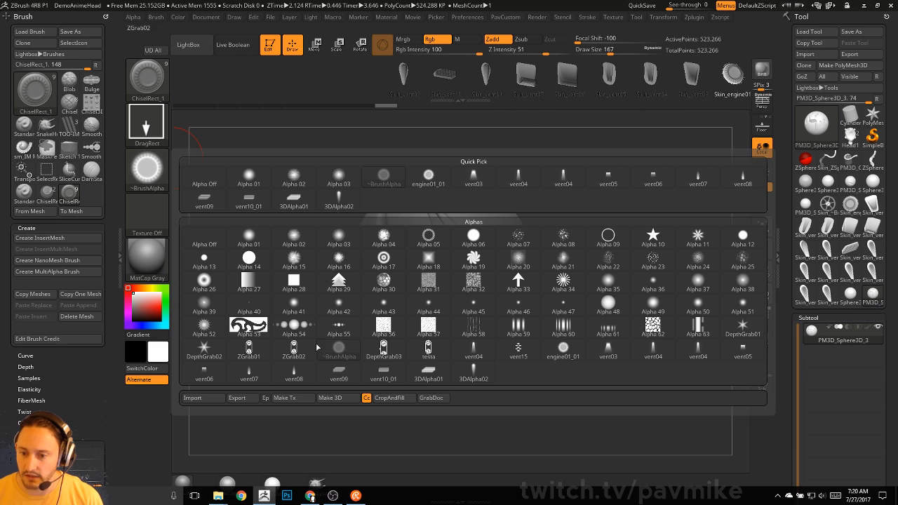
pyautogui.press('s')
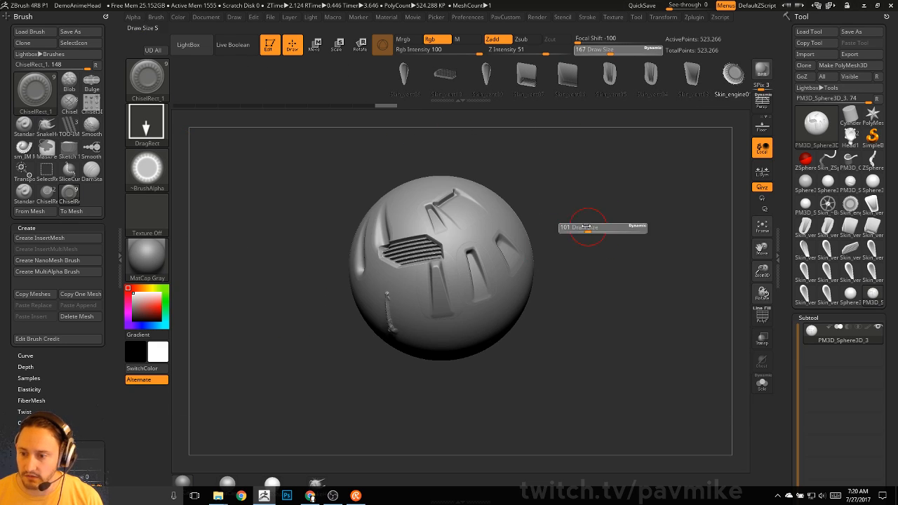